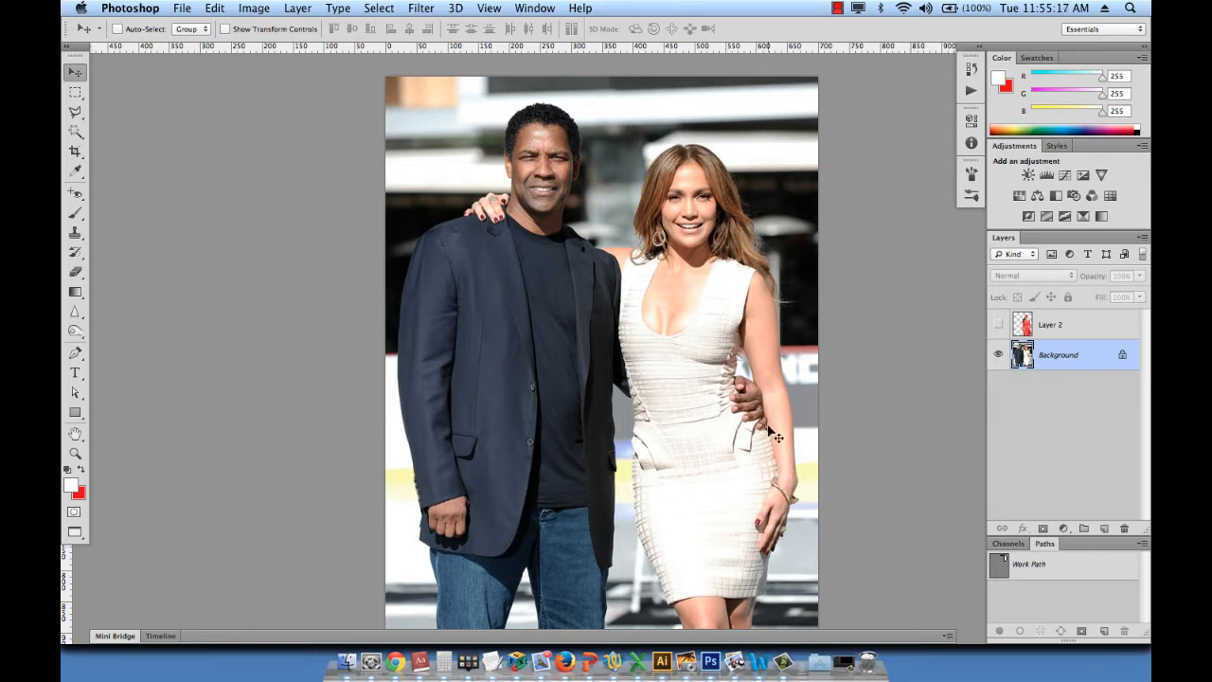
- Select Layer 2 with the woman in red and make it visible over the background photo
click(1079, 325)
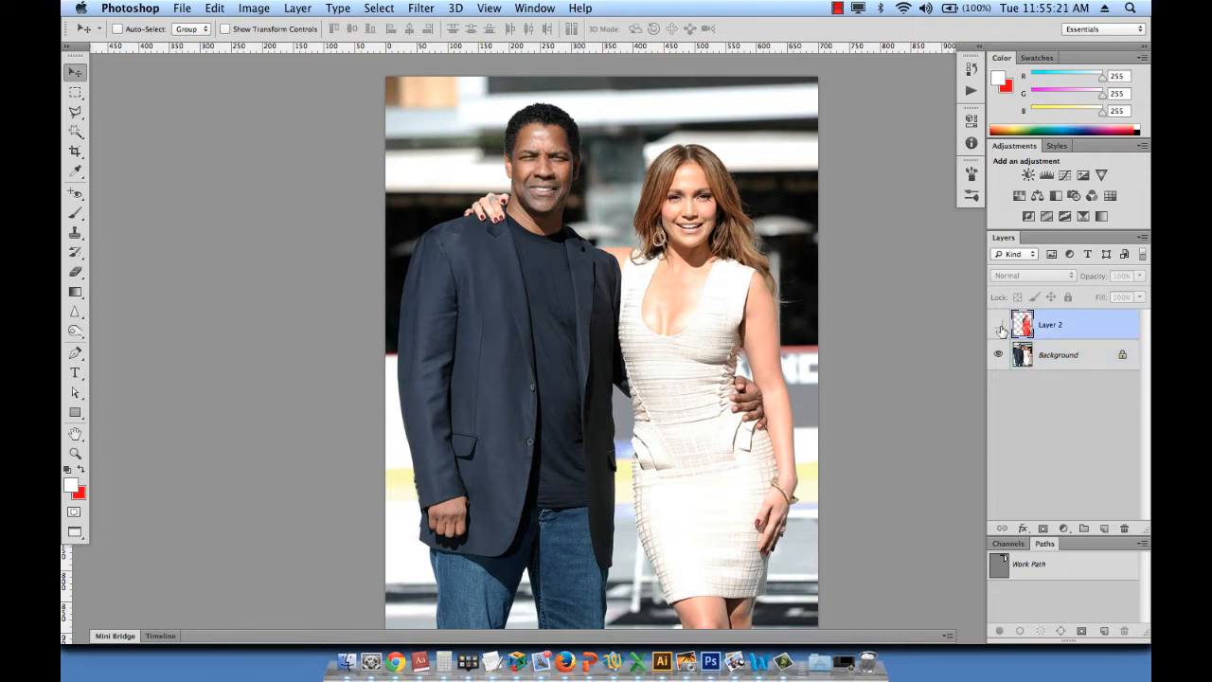
click(998, 325)
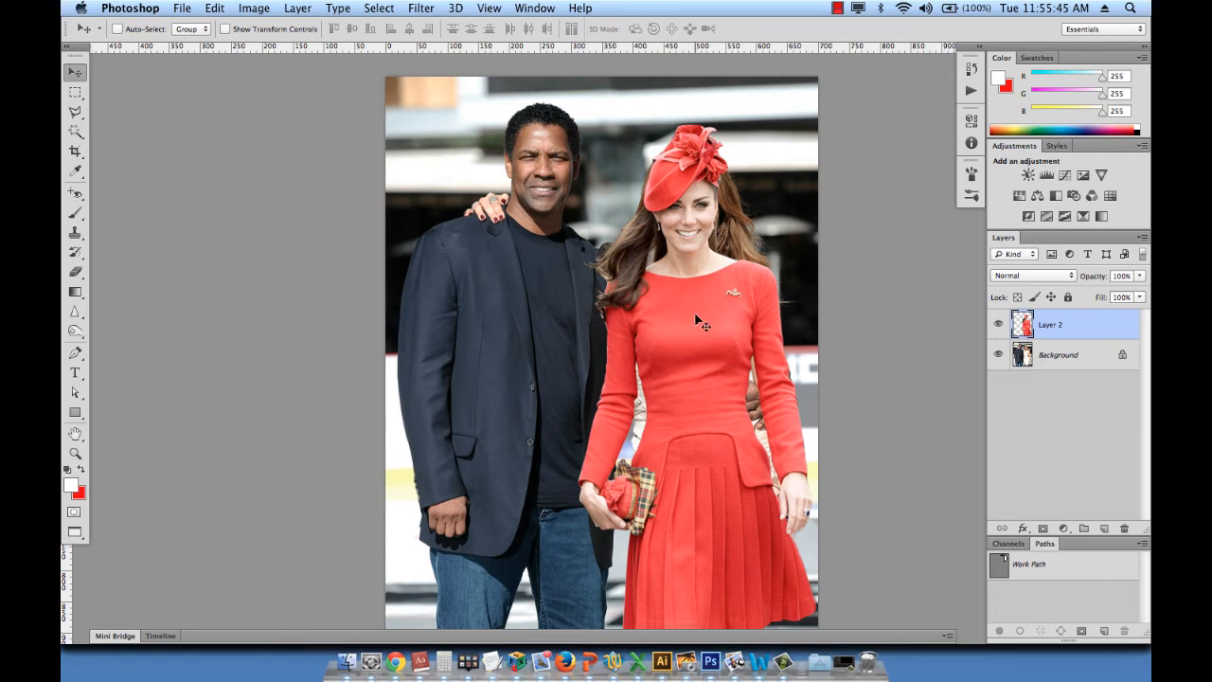
click(999, 325)
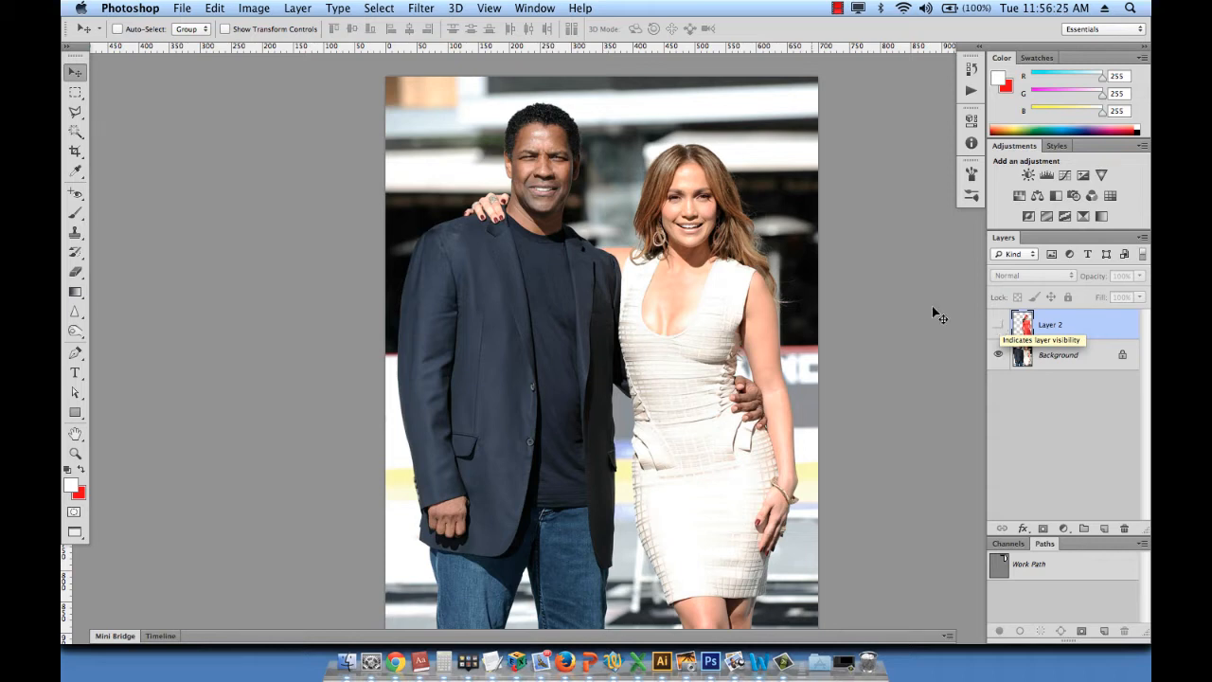
click(997, 326)
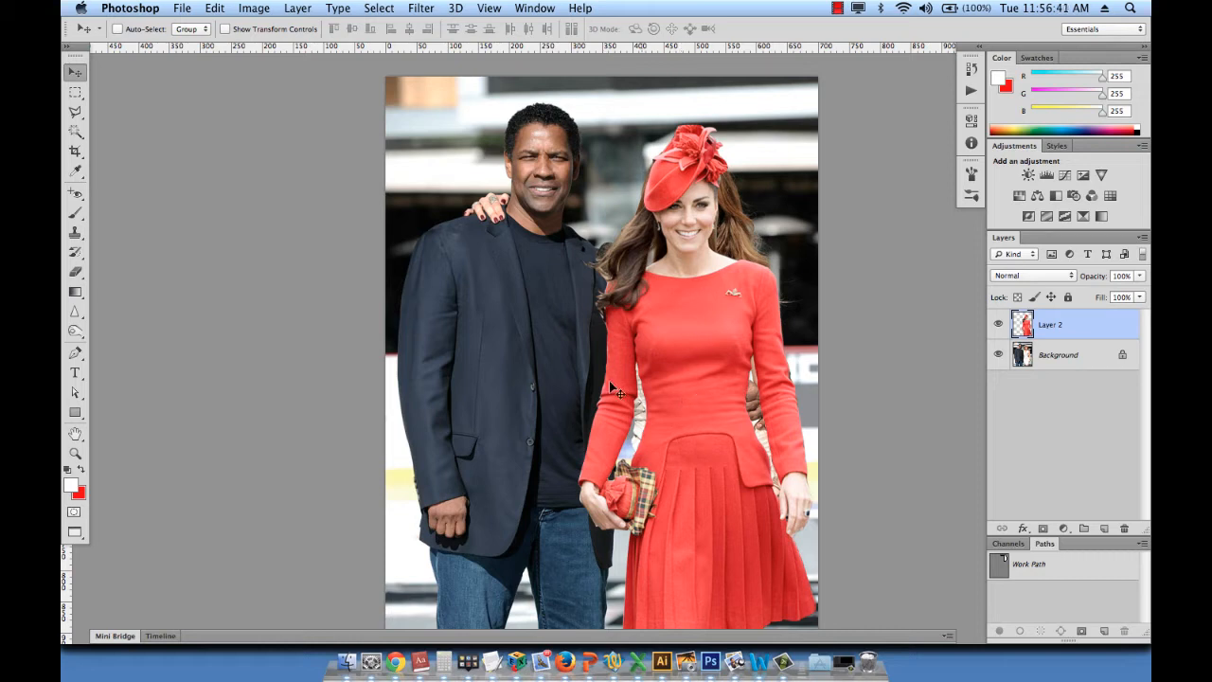
drag(687, 316, 636, 314)
key(super+z)
- Copy a rectangular strip of the Background beside the woman's hair, along the photo's right edge, onto a new layer
click(1092, 355)
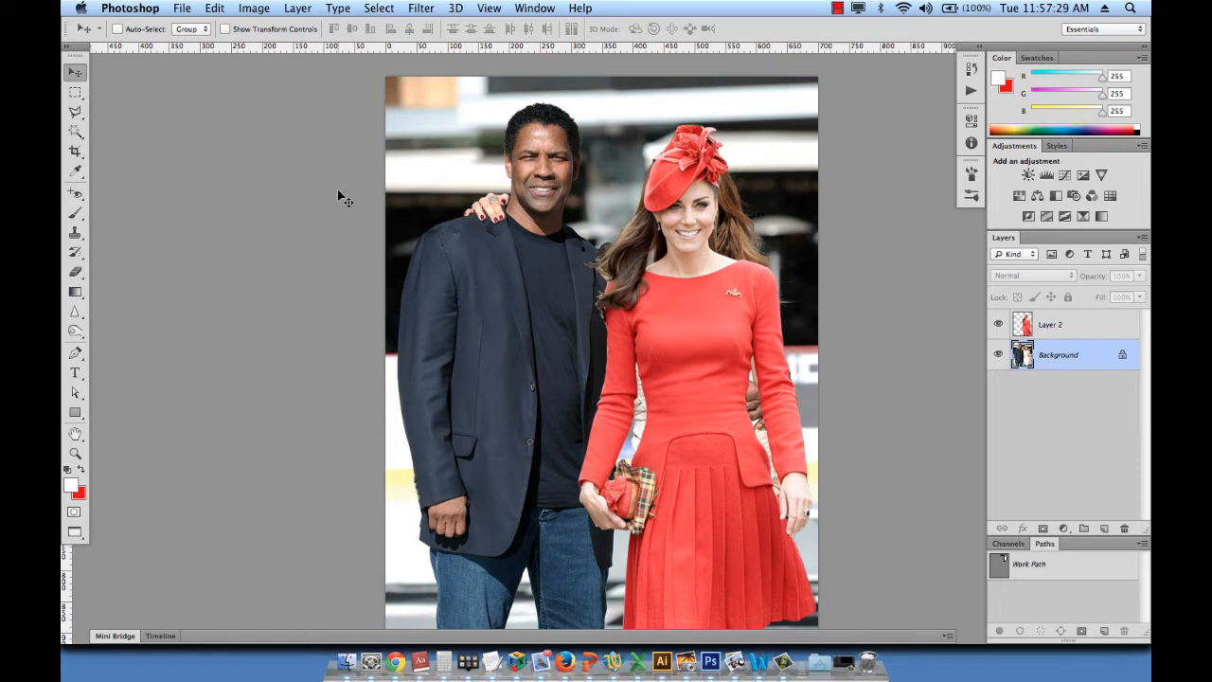
click(76, 92)
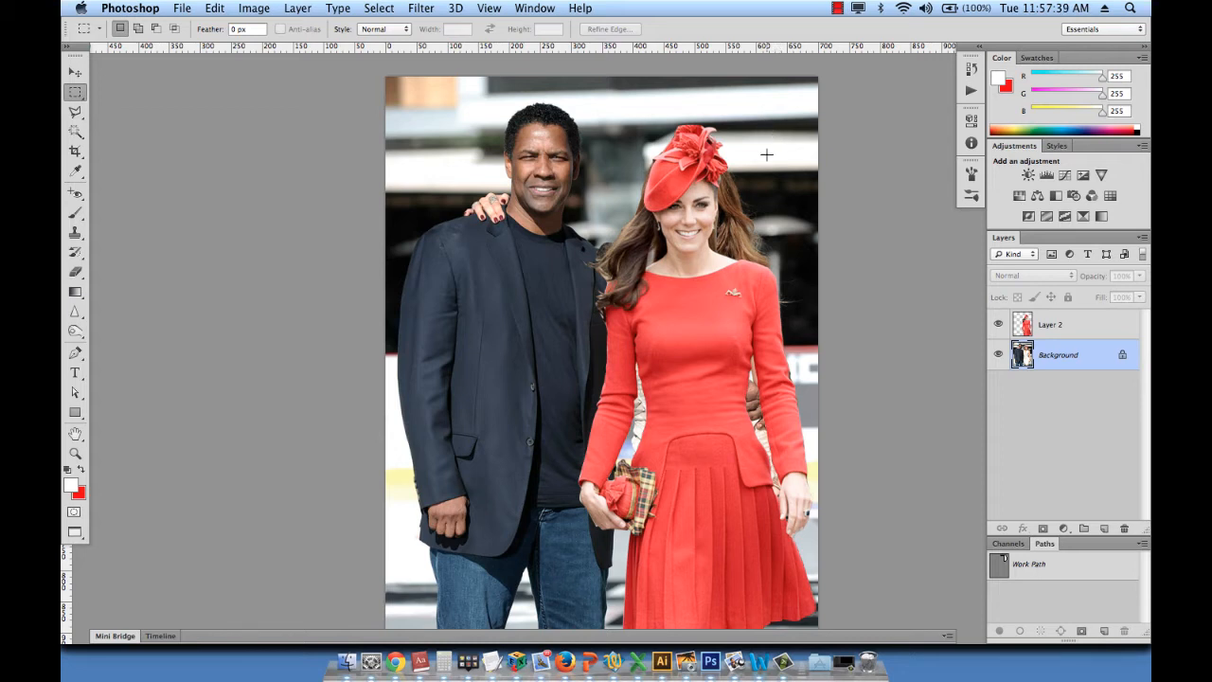
drag(760, 152, 869, 372)
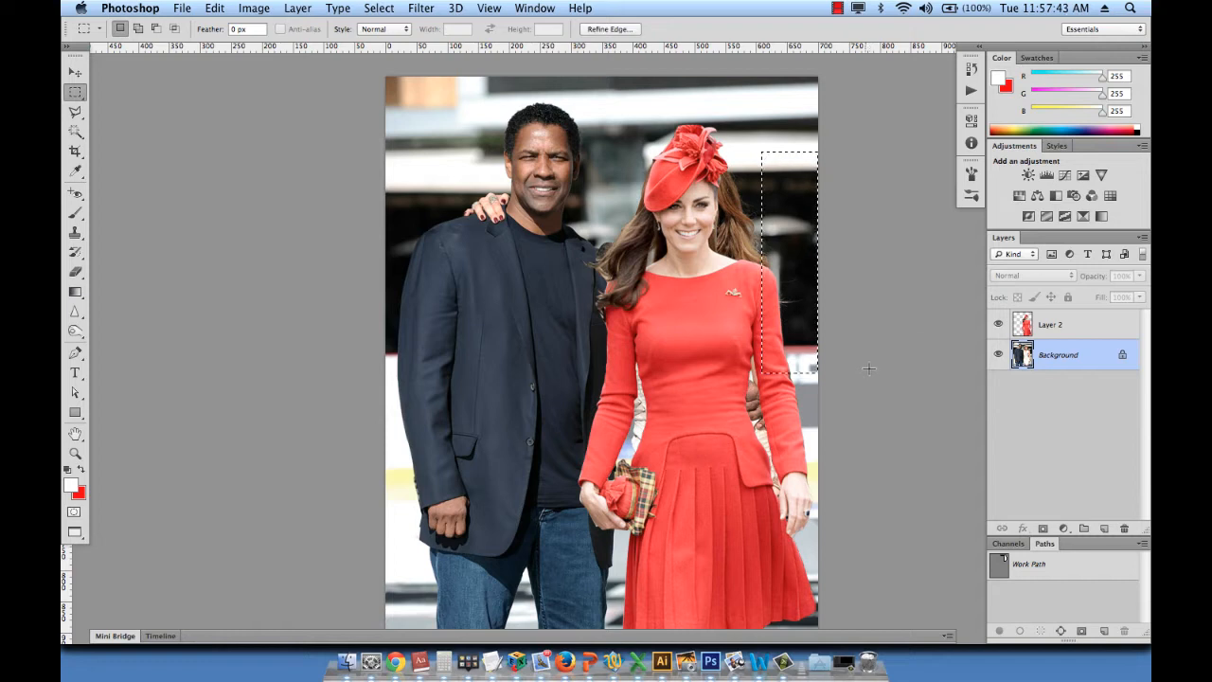
key(super+d)
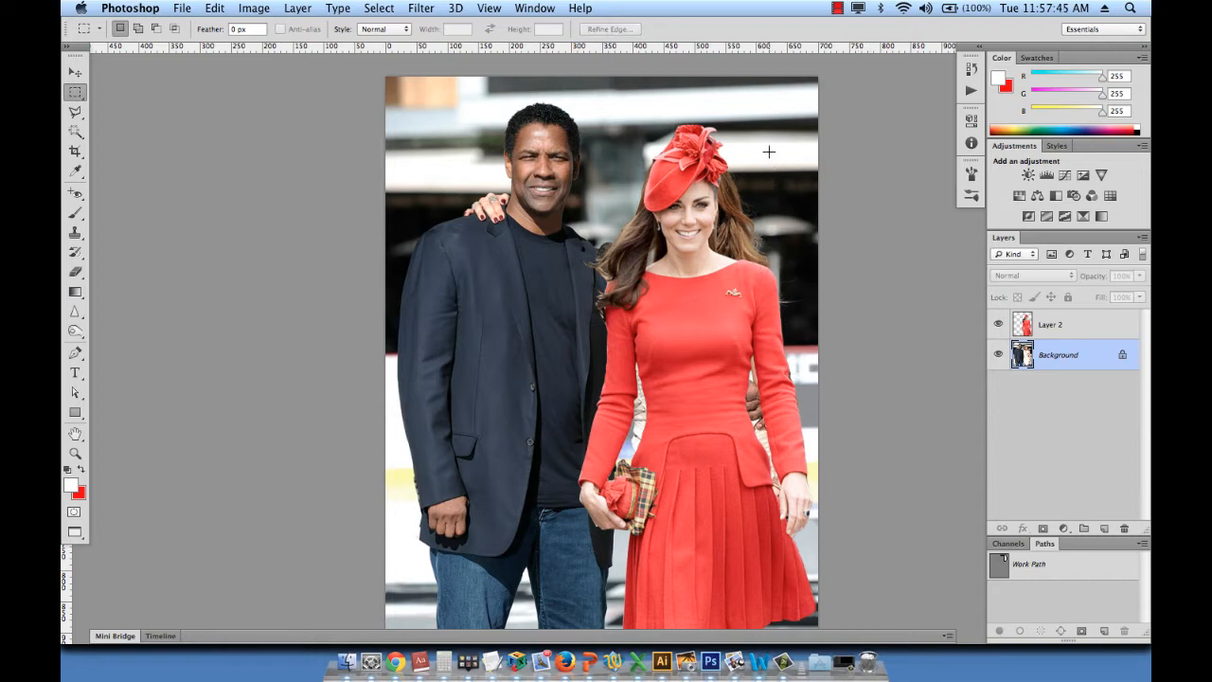
drag(768, 152, 857, 353)
key(Right)
key(Right)
key(Right)
key(Right)
key(Right)
key(Right)
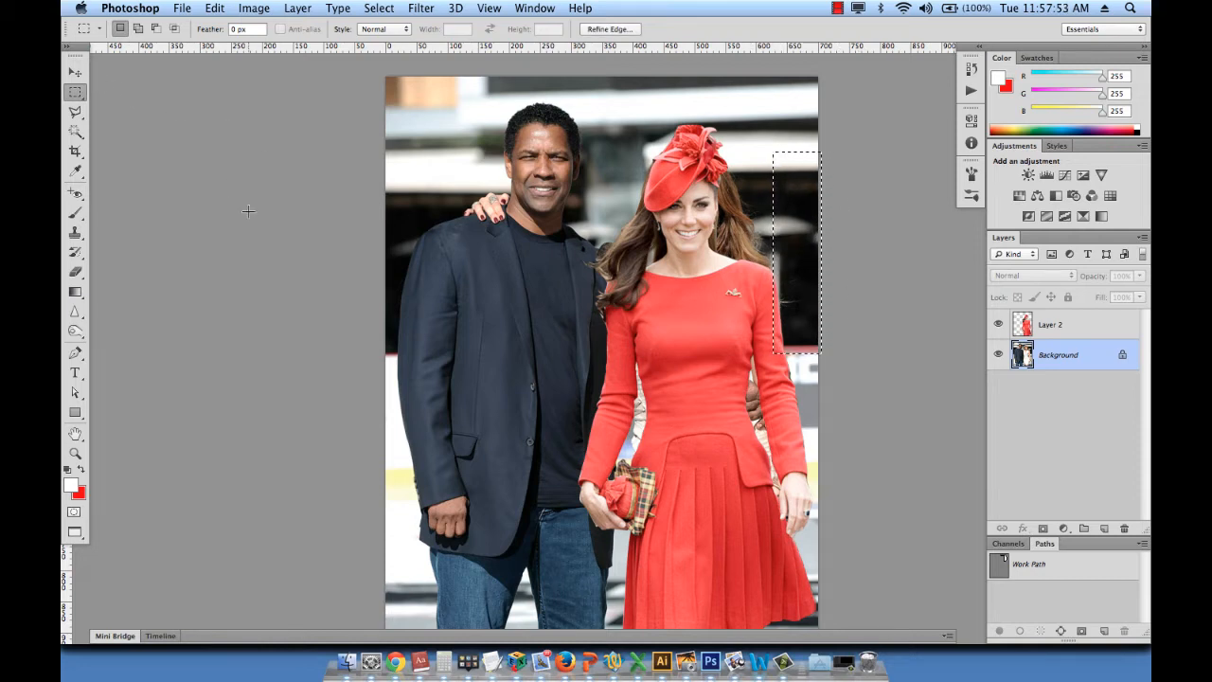
key(super+j)
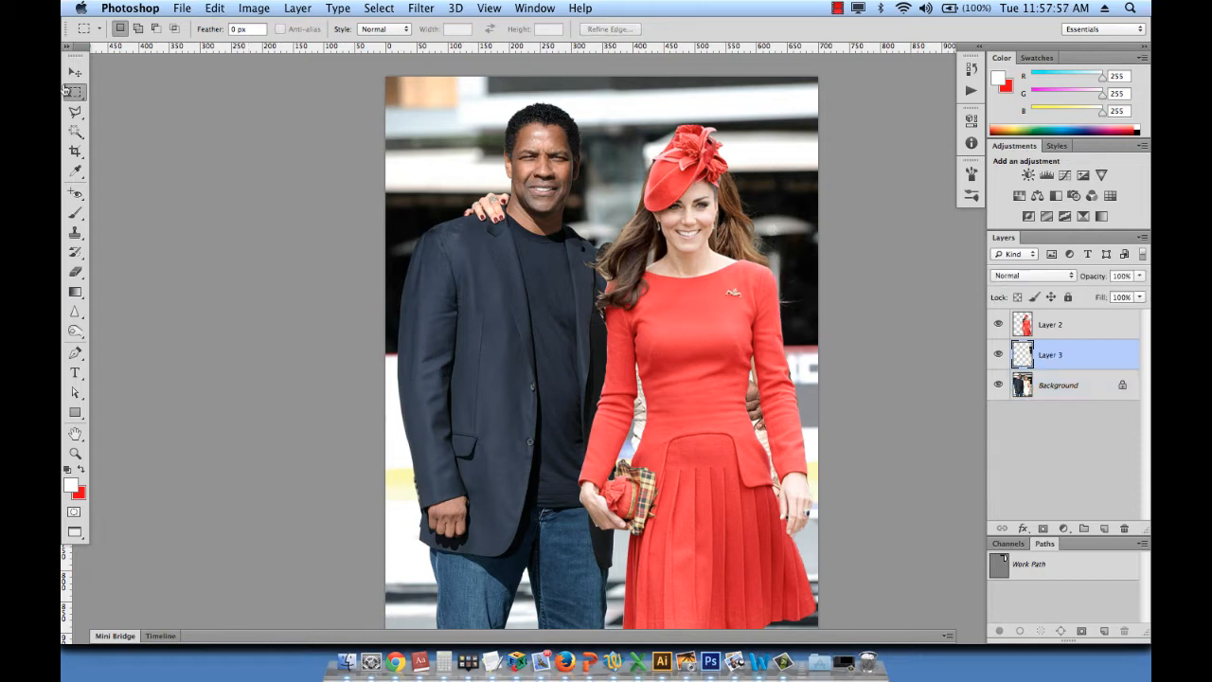
key(v)
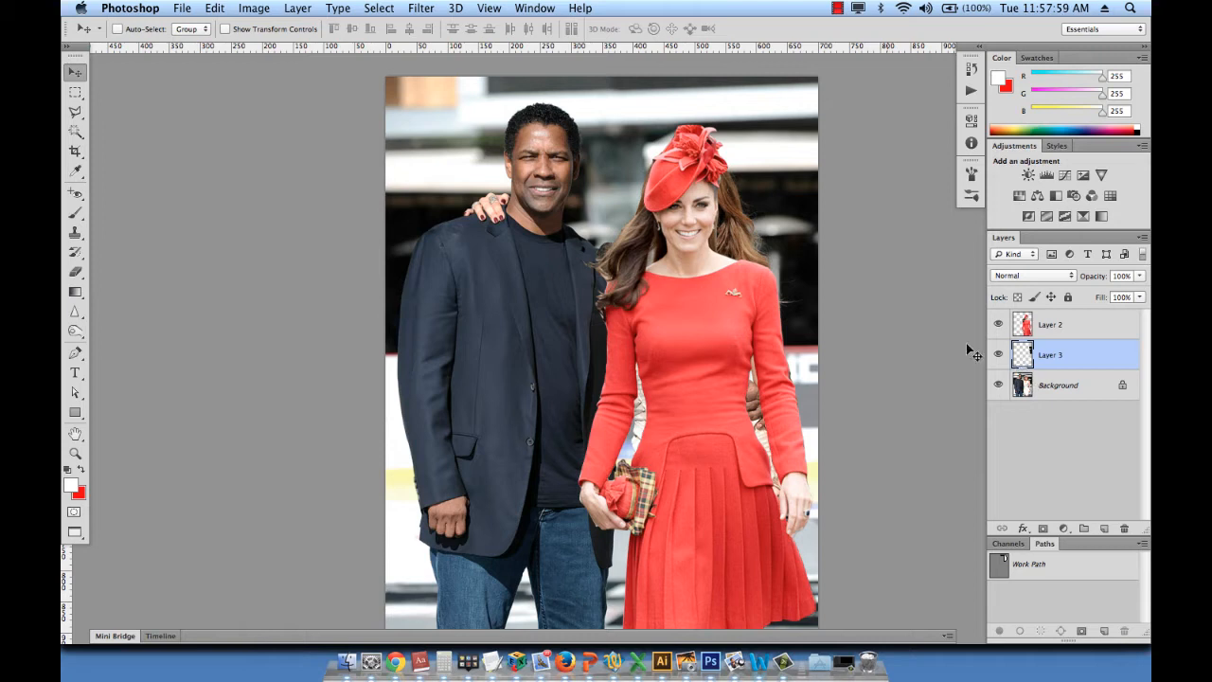
drag(804, 274, 471, 237)
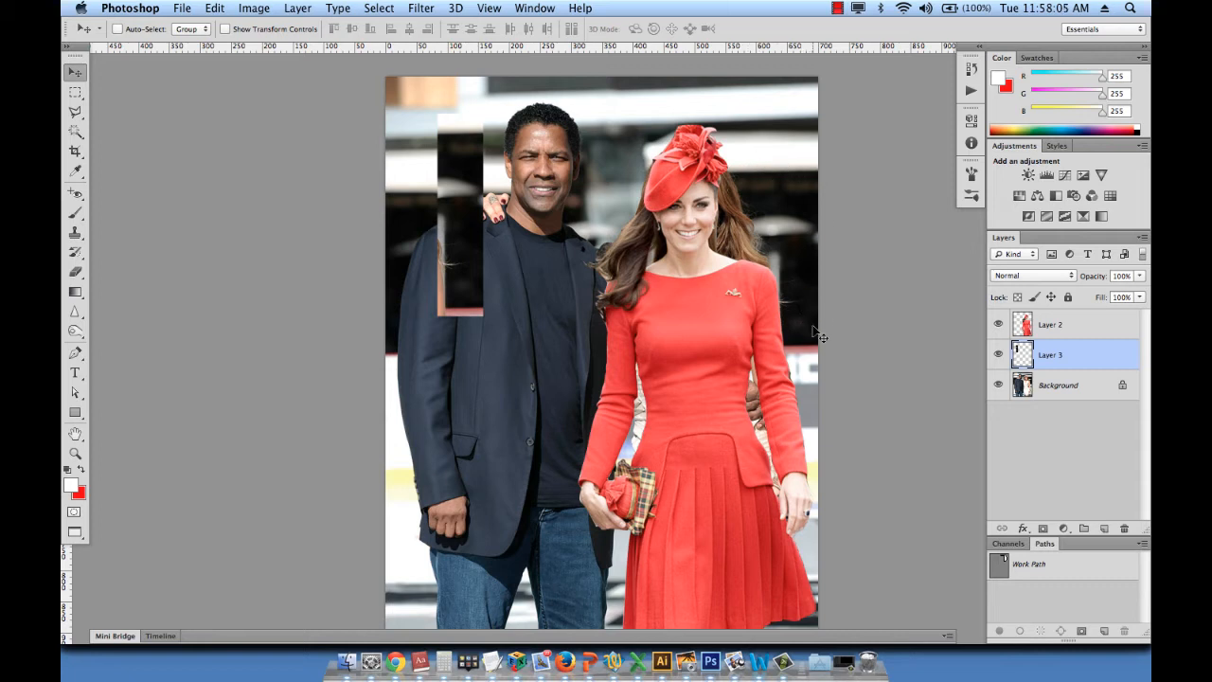
key(super+z)
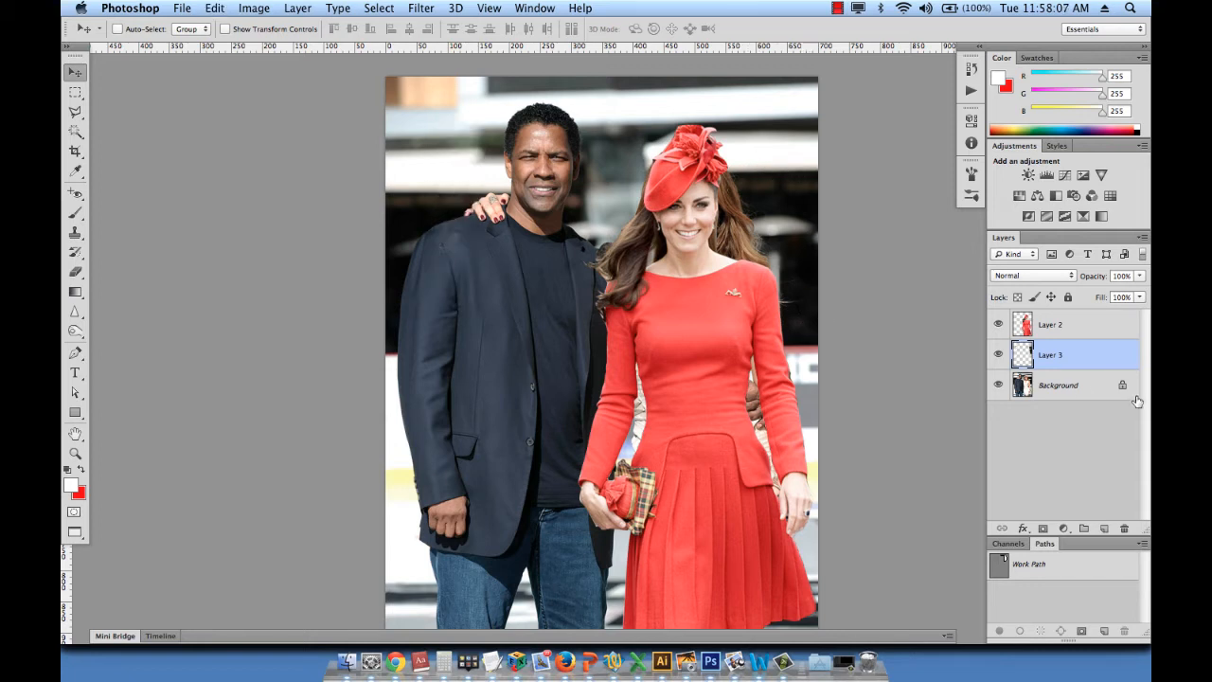
- Stretch the copied strip on Layer 3 leftward to about 245% width behind the woman in red, and compare by toggling its visibility
key(super+t)
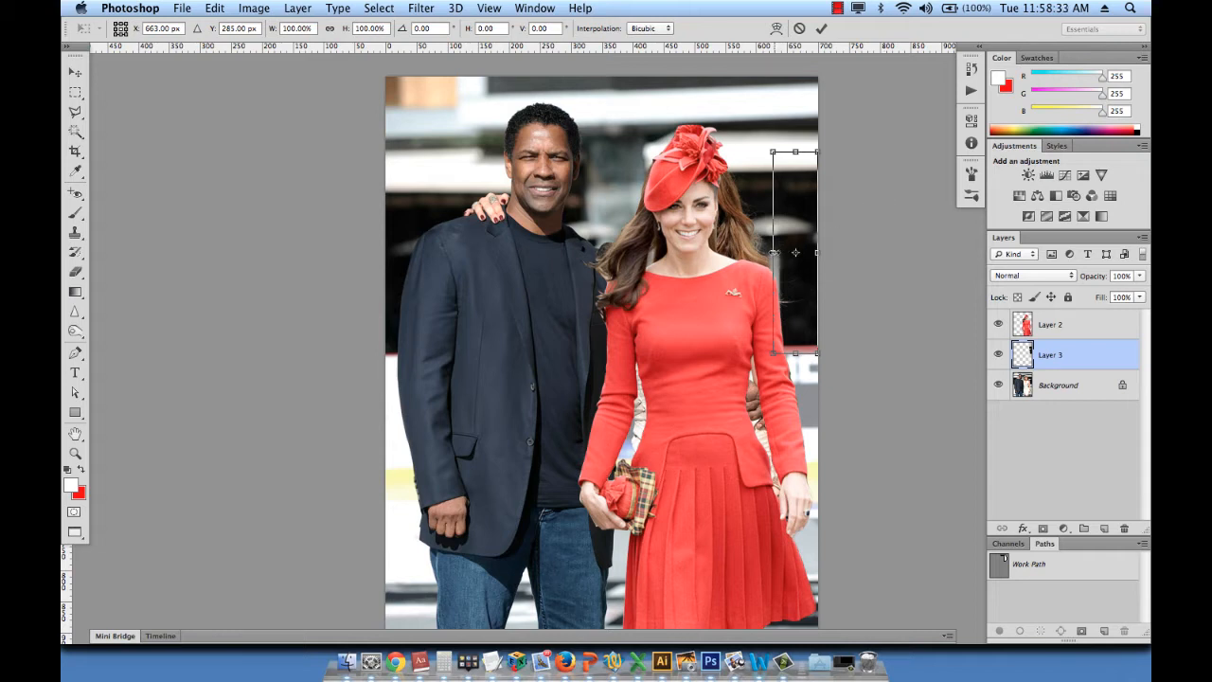
drag(773, 252, 706, 252)
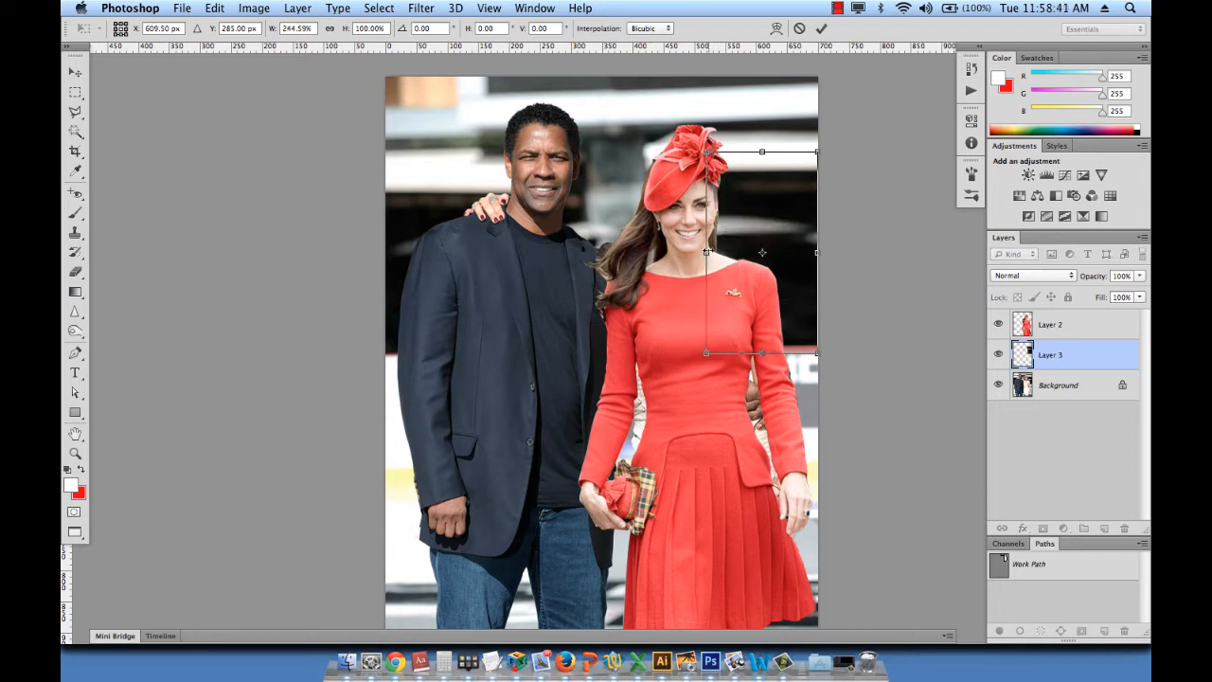
key(Return)
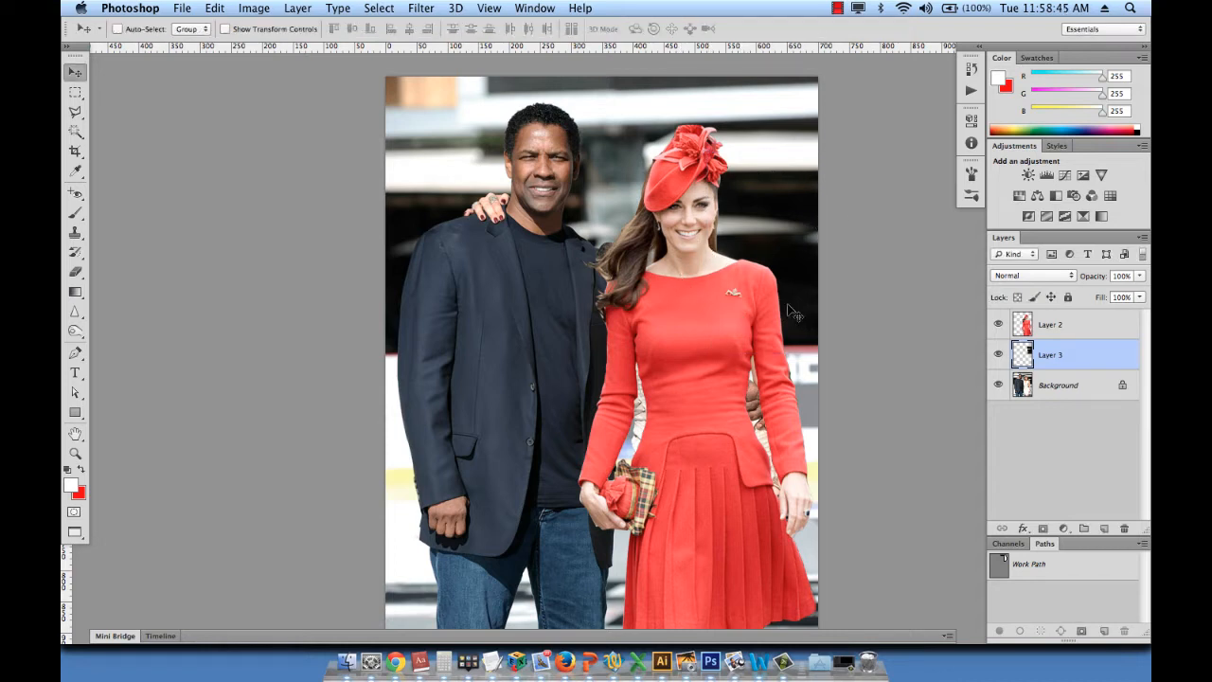
click(998, 354)
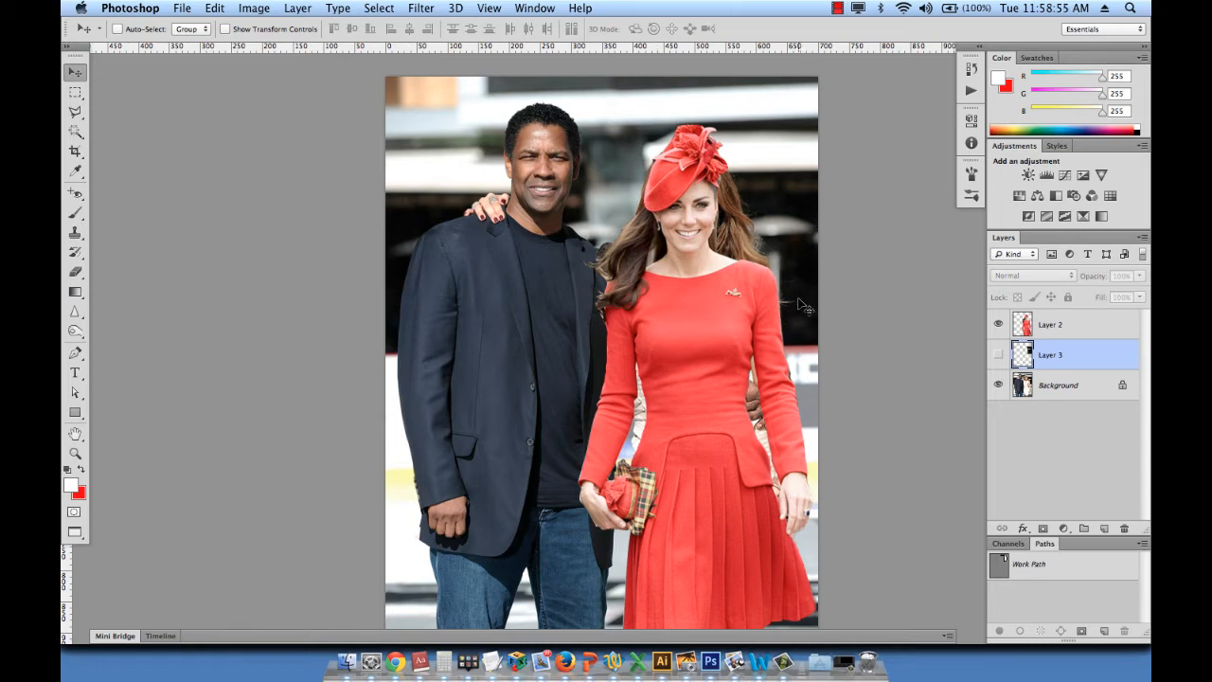
click(997, 355)
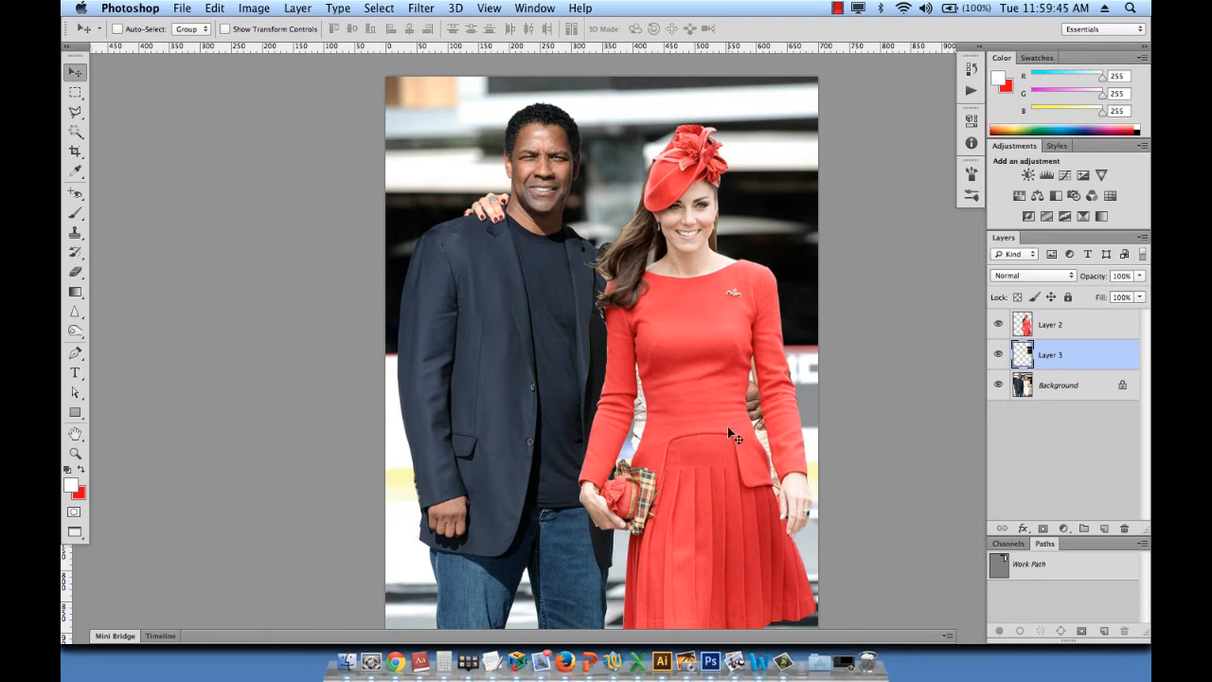
- Add a new layer above Layer 3 and sample the pale blue background colour between the woman's arm and waist
click(1104, 529)
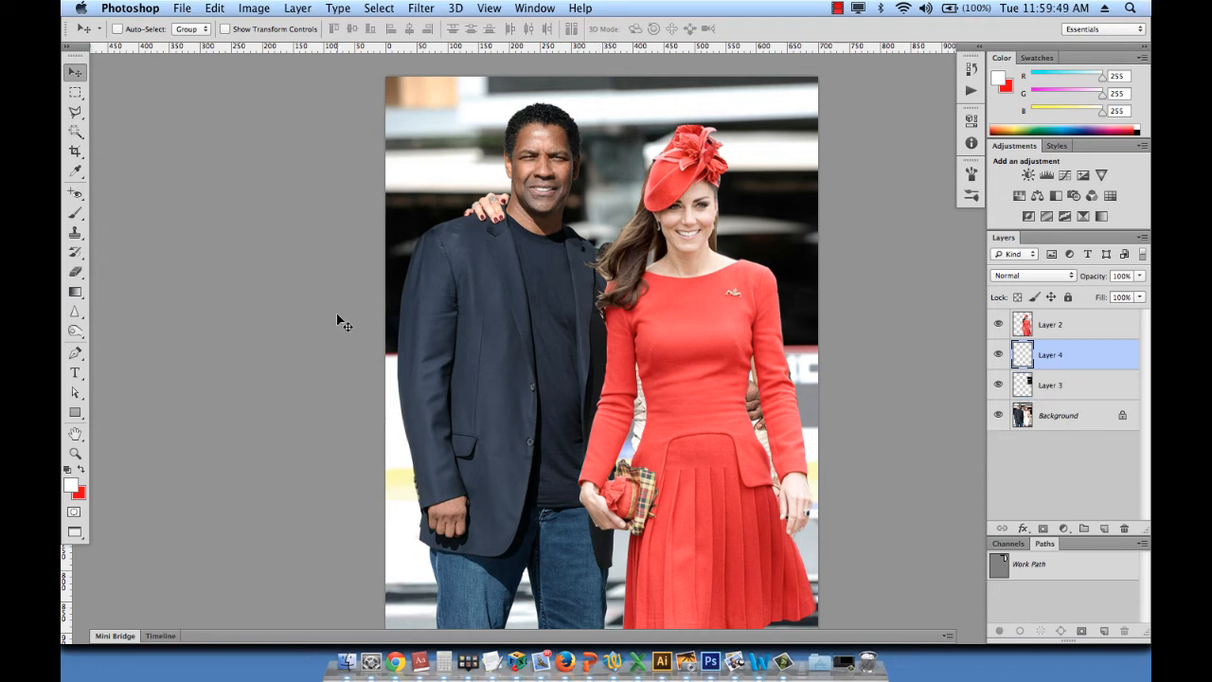
key(i)
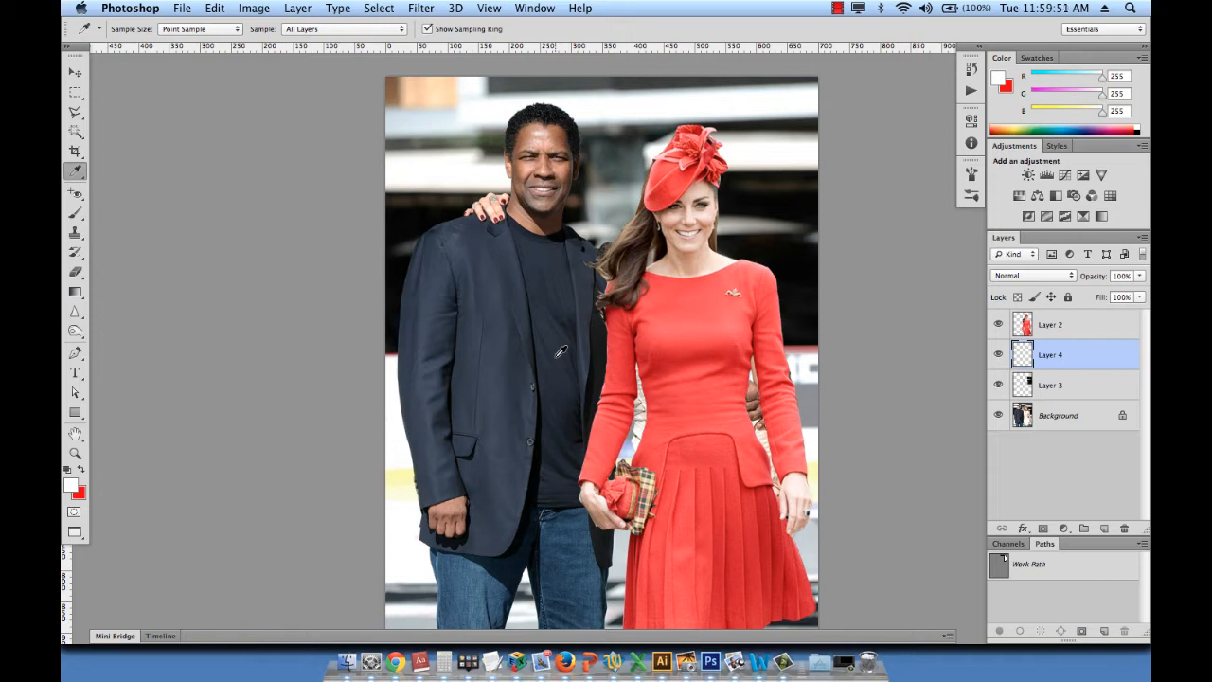
click(631, 436)
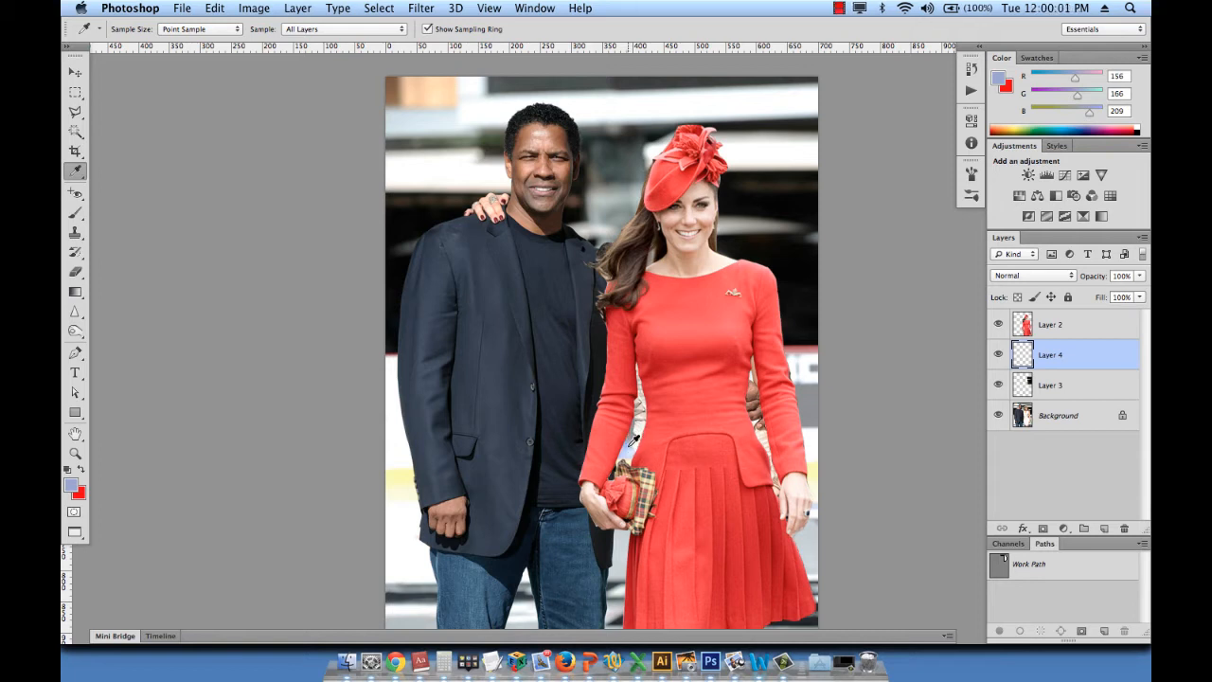
- Paint the sampled blue over the gap between the woman's arm and waist with a brush enlarged to 70 px
click(76, 212)
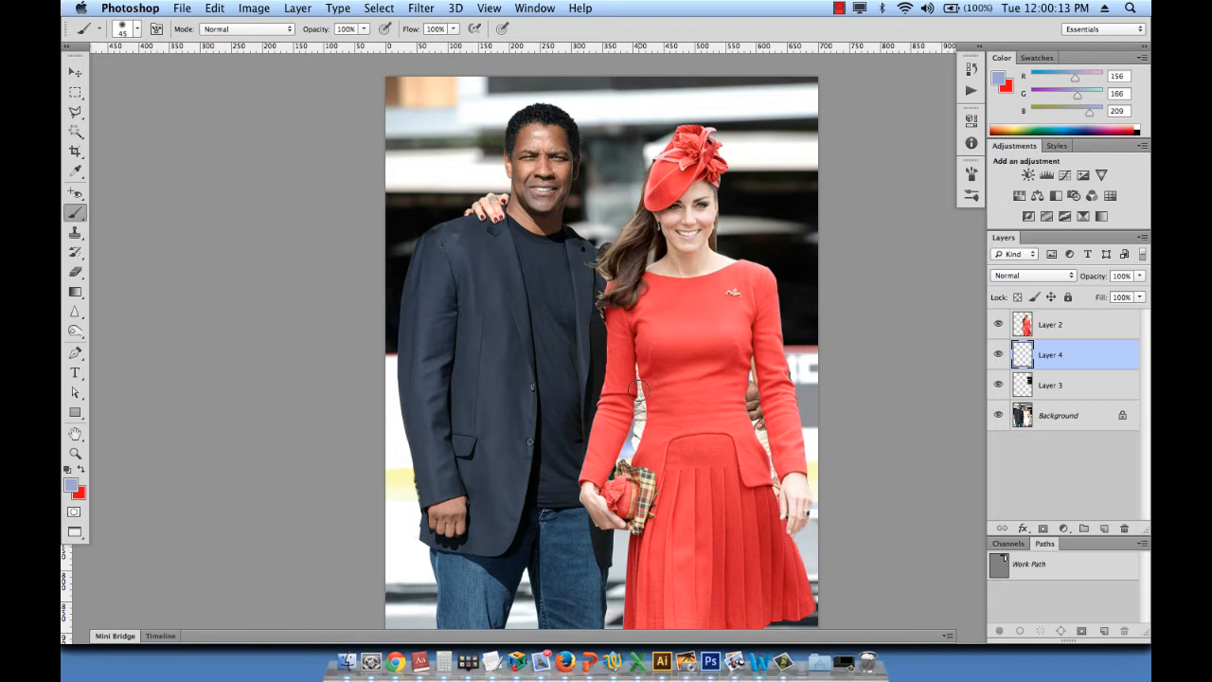
mouse_move(638, 374)
mouse_down()
mouse_move(627, 448)
mouse_move(654, 410)
mouse_move(615, 467)
mouse_move(654, 396)
mouse_move(649, 426)
mouse_up()
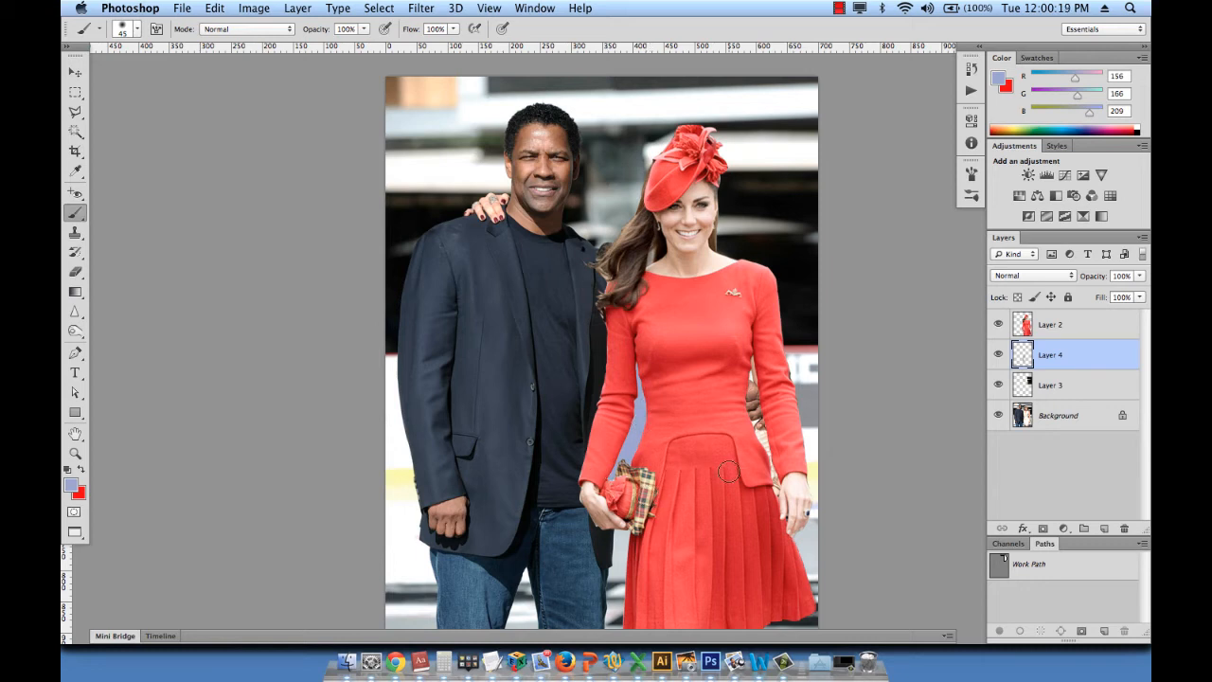
key(super+z)
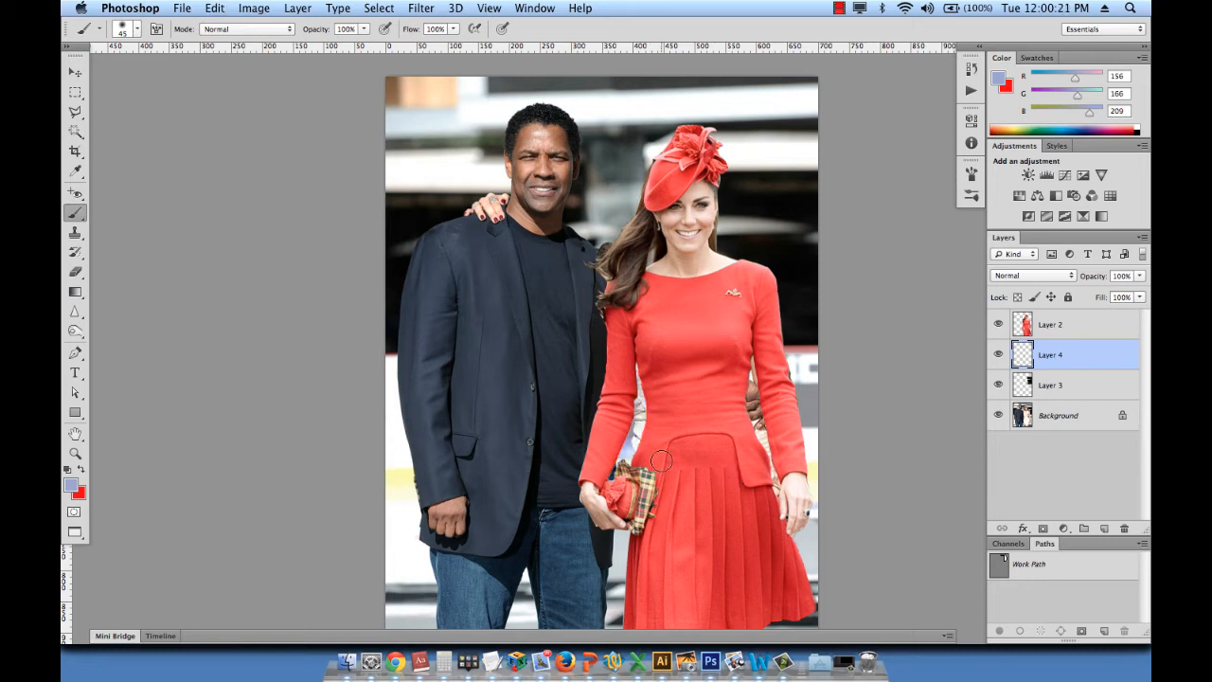
key(bracketright)
key(bracketright)
key(bracketright)
mouse_move(640, 363)
mouse_down()
mouse_move(650, 452)
mouse_move(650, 428)
mouse_move(638, 450)
mouse_up()
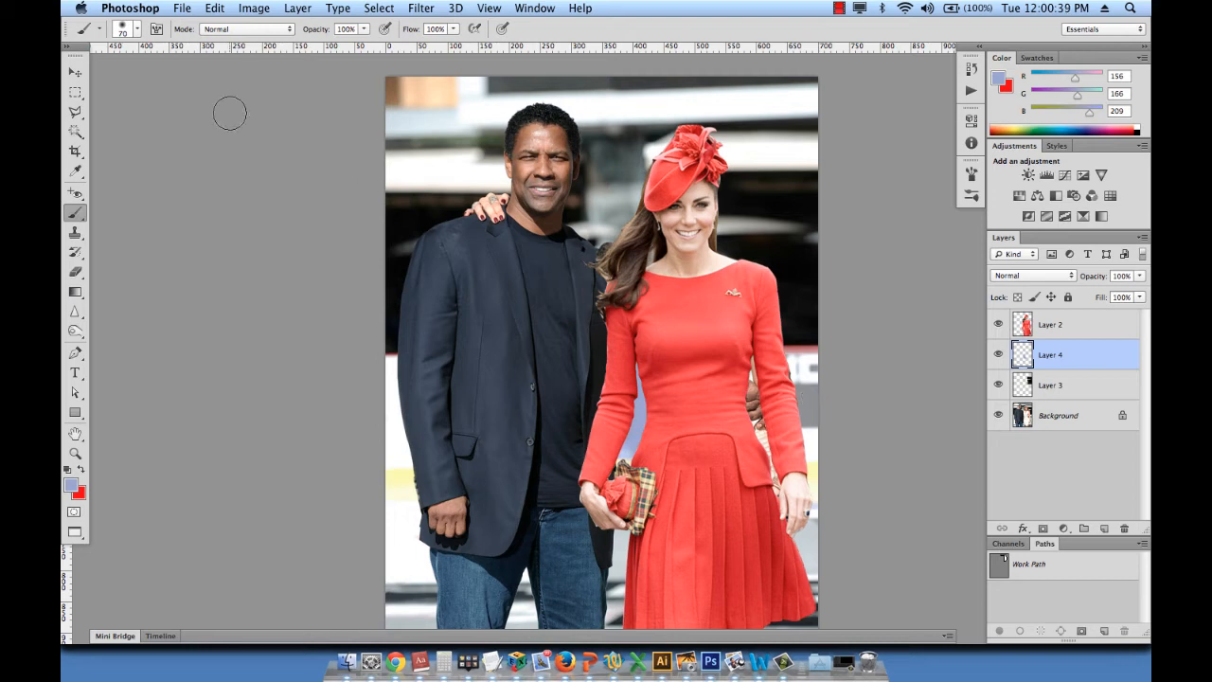
- Hide Layers 2, 3 and 4 and select a narrow rectangular strip of background along the photo's right edge, beside the white-dressed woman's arm
click(75, 92)
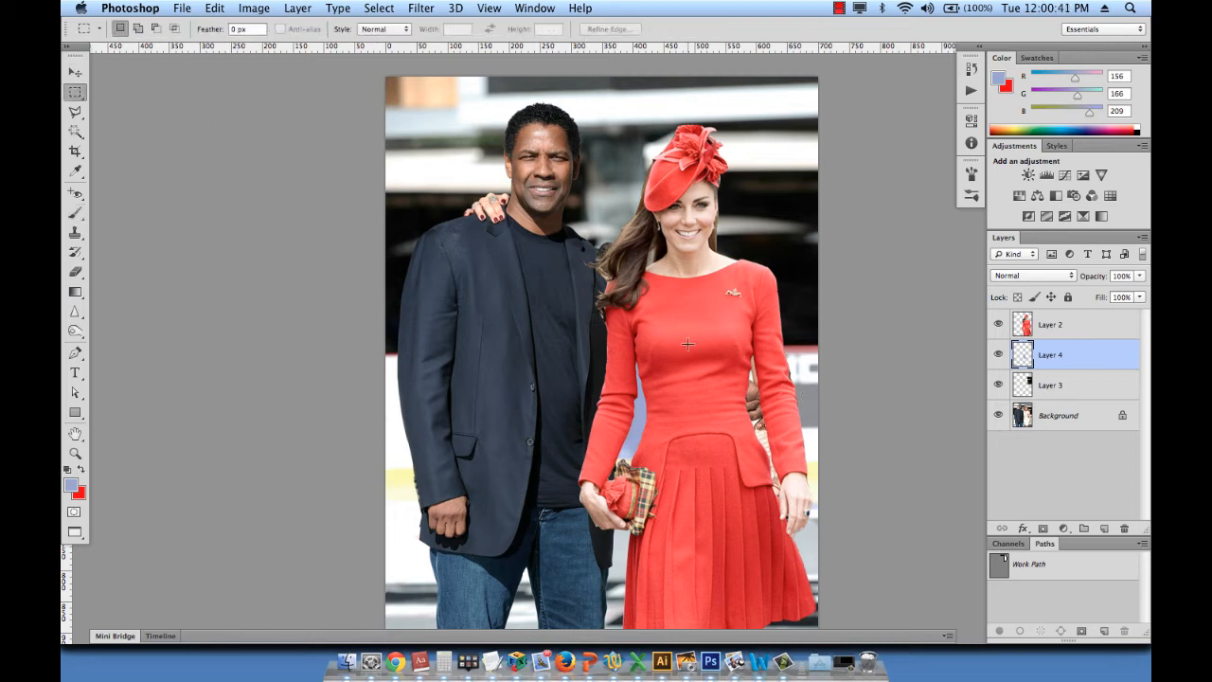
click(998, 385)
click(998, 354)
click(997, 323)
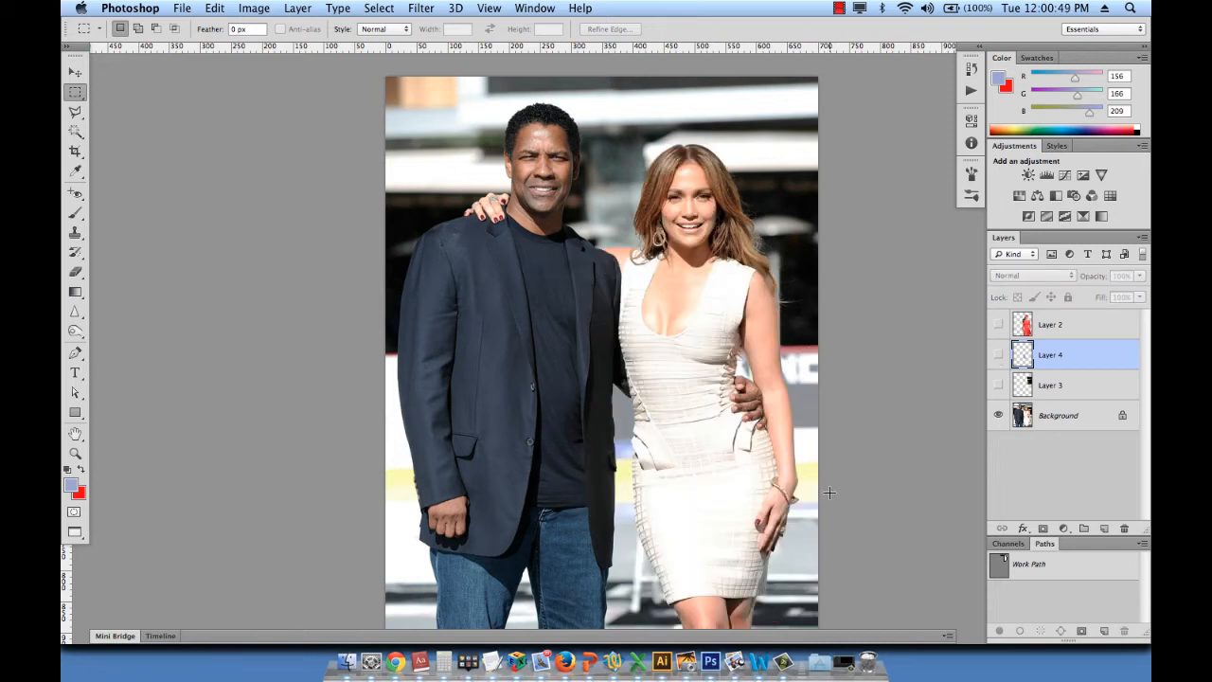
drag(828, 493, 799, 319)
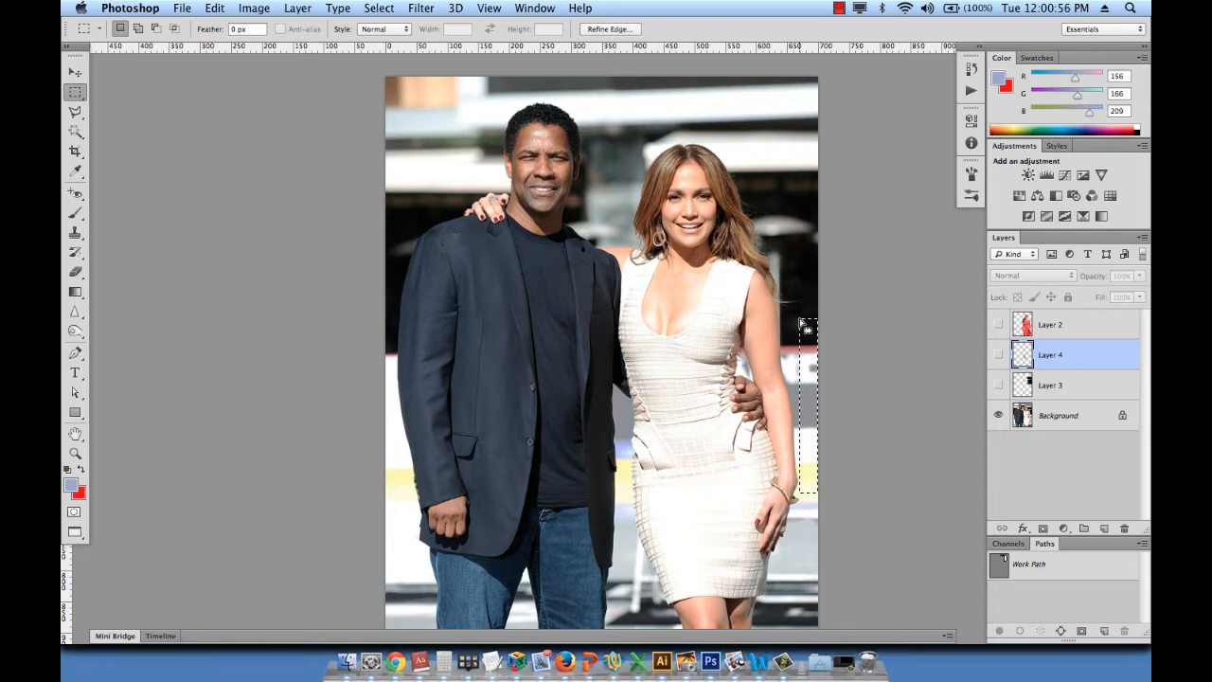
- Show Layers 2, 3 and 4 again and copy the selected Background strip onto a new layer
click(998, 324)
click(998, 354)
click(998, 385)
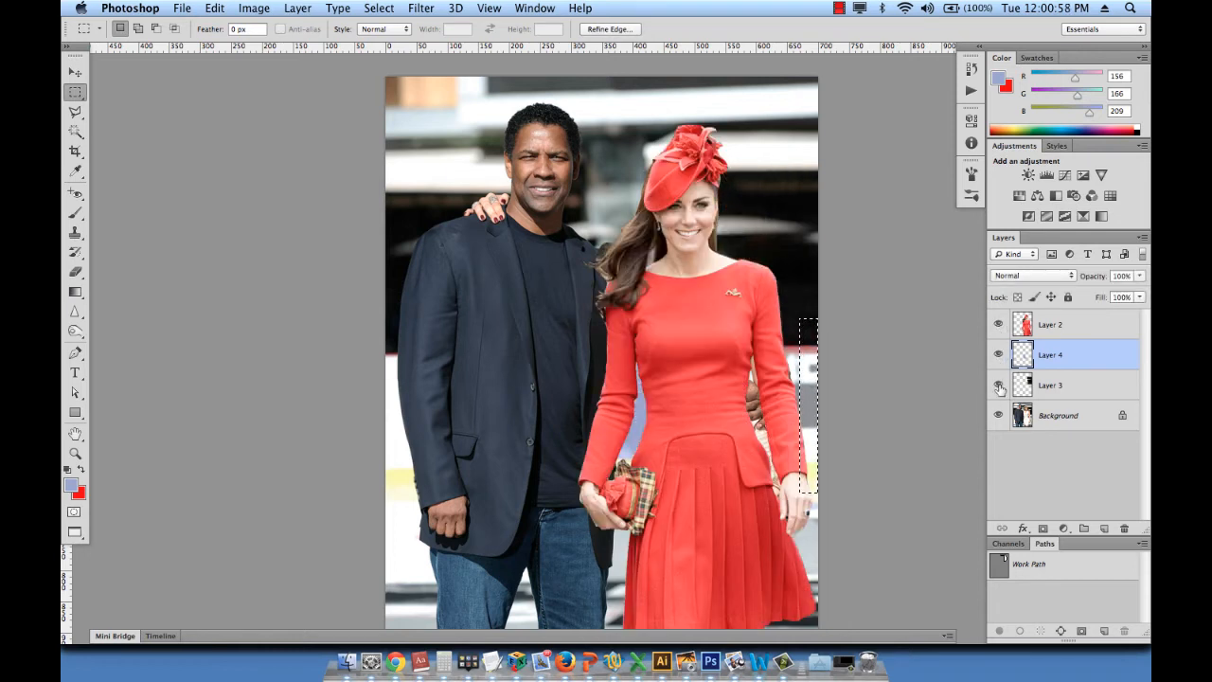
click(1062, 425)
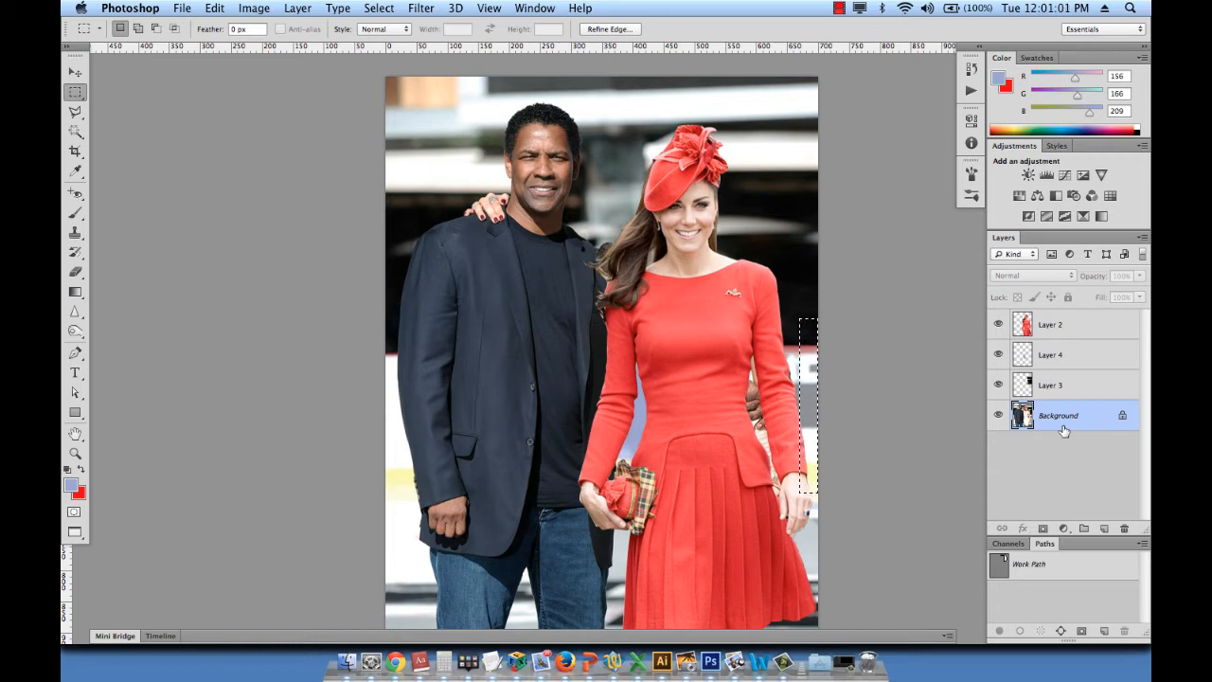
key(super+j)
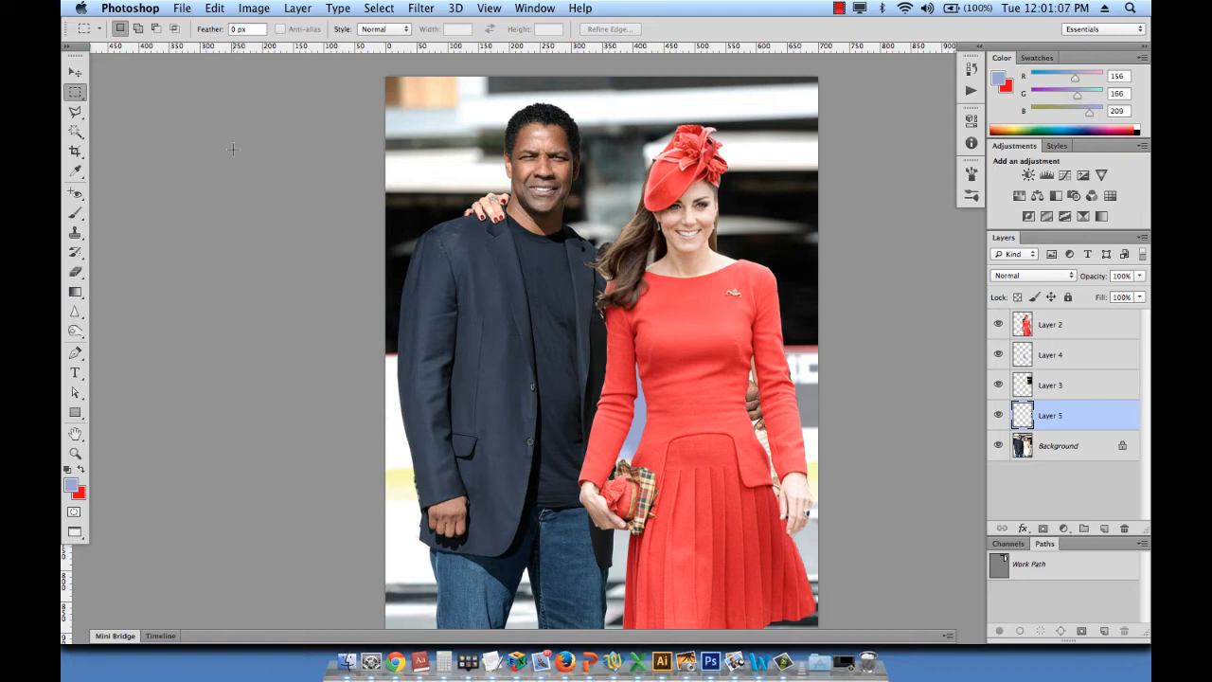
- Stretch the strip on Layer 5 leftward to about 510% width to cover the hand and white dress behind the red sleeve
key(super+t)
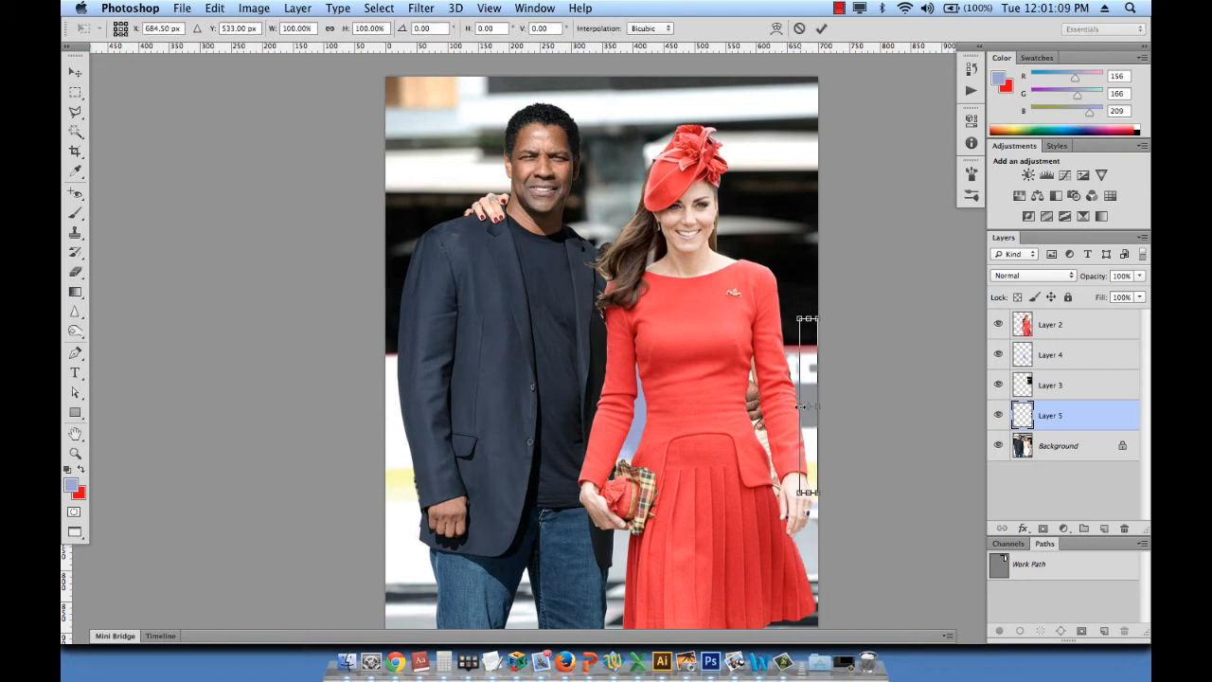
drag(801, 406, 719, 404)
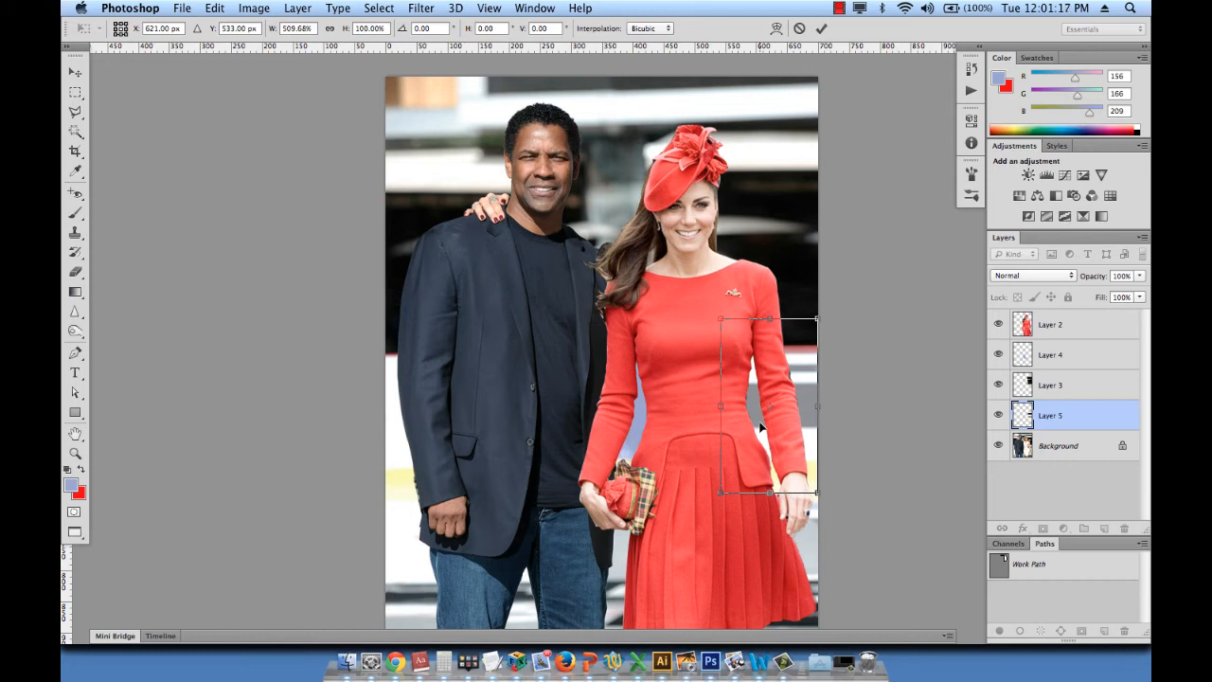
key(Return)
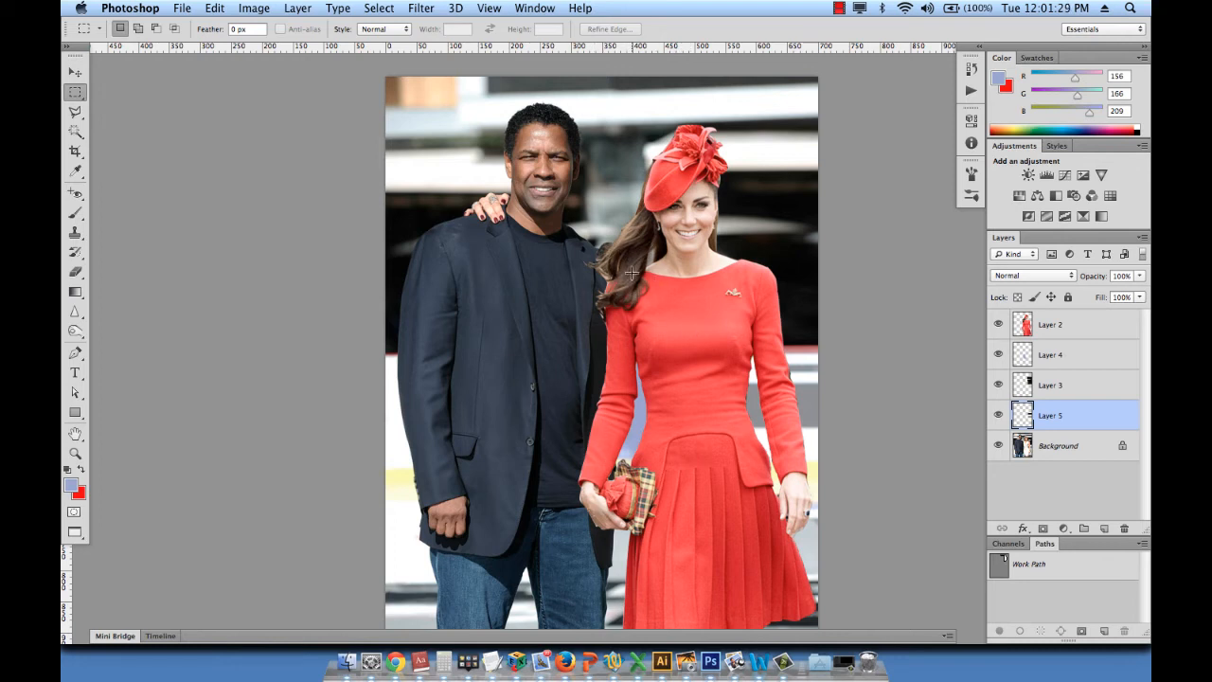
key(v)
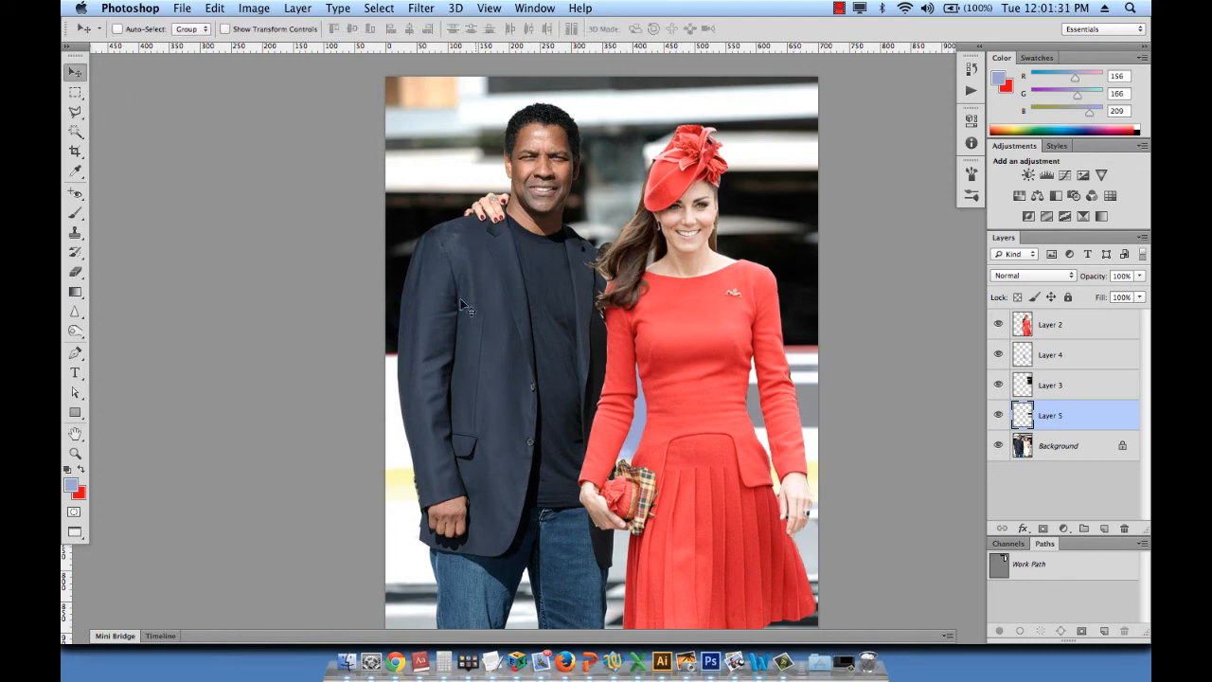
- Draw a polygonal selection around the part of the woman's hand above the man's shoulder, following the jacket's shoulder line up to his neck
key(super+space)
drag(454, 187, 542, 228)
drag(731, 290, 496, 291)
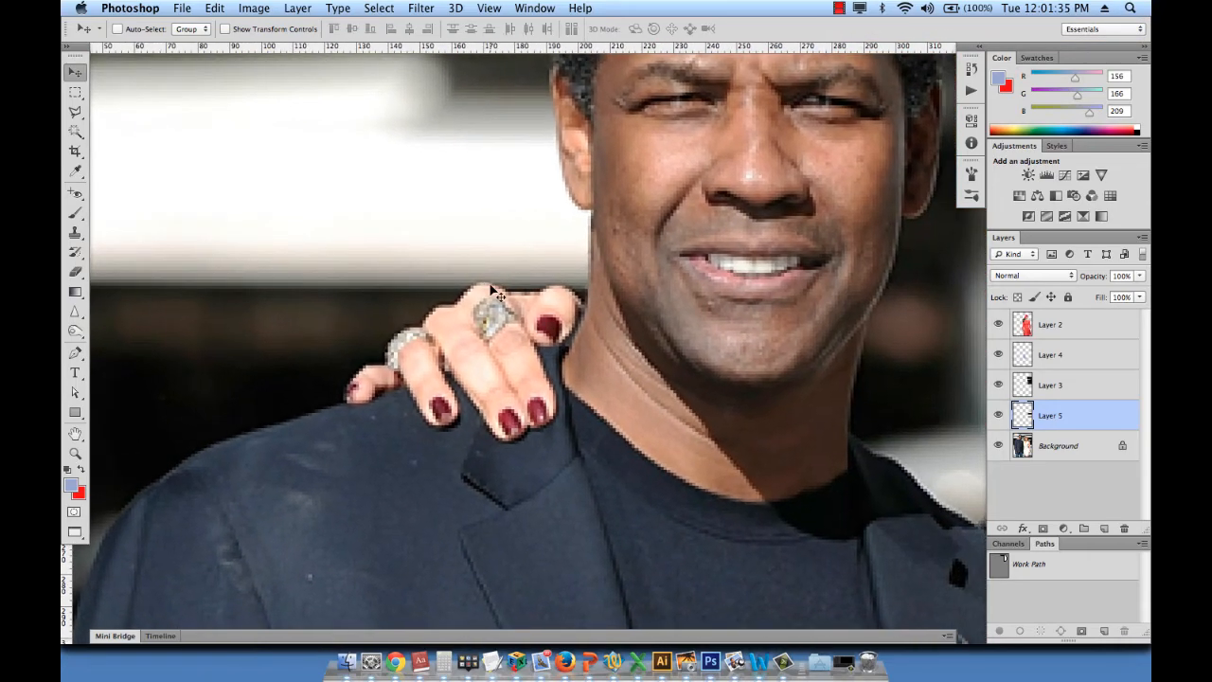
drag(493, 395, 497, 334)
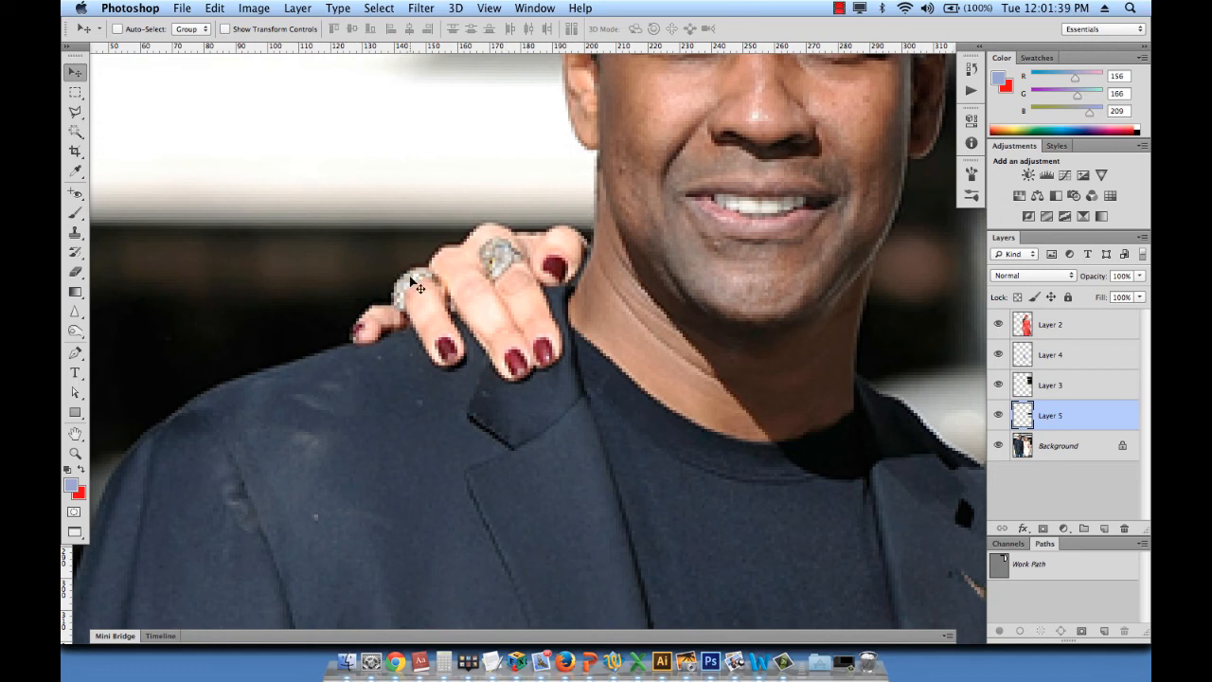
click(75, 112)
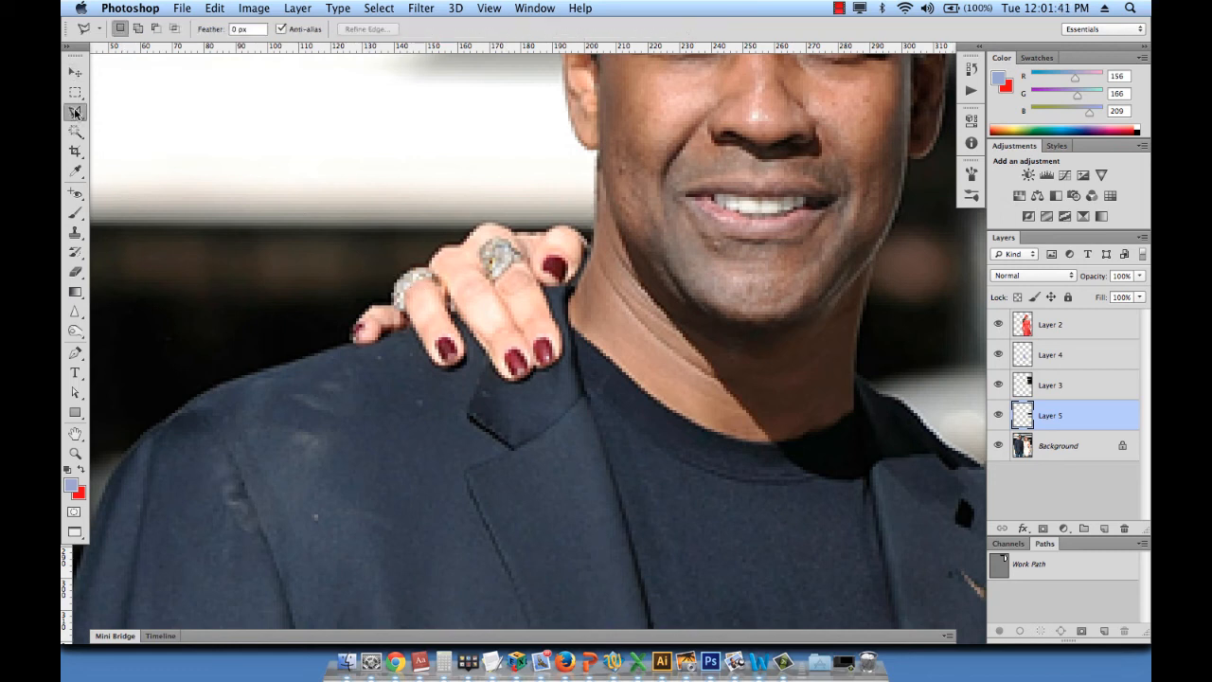
drag(387, 287, 463, 308)
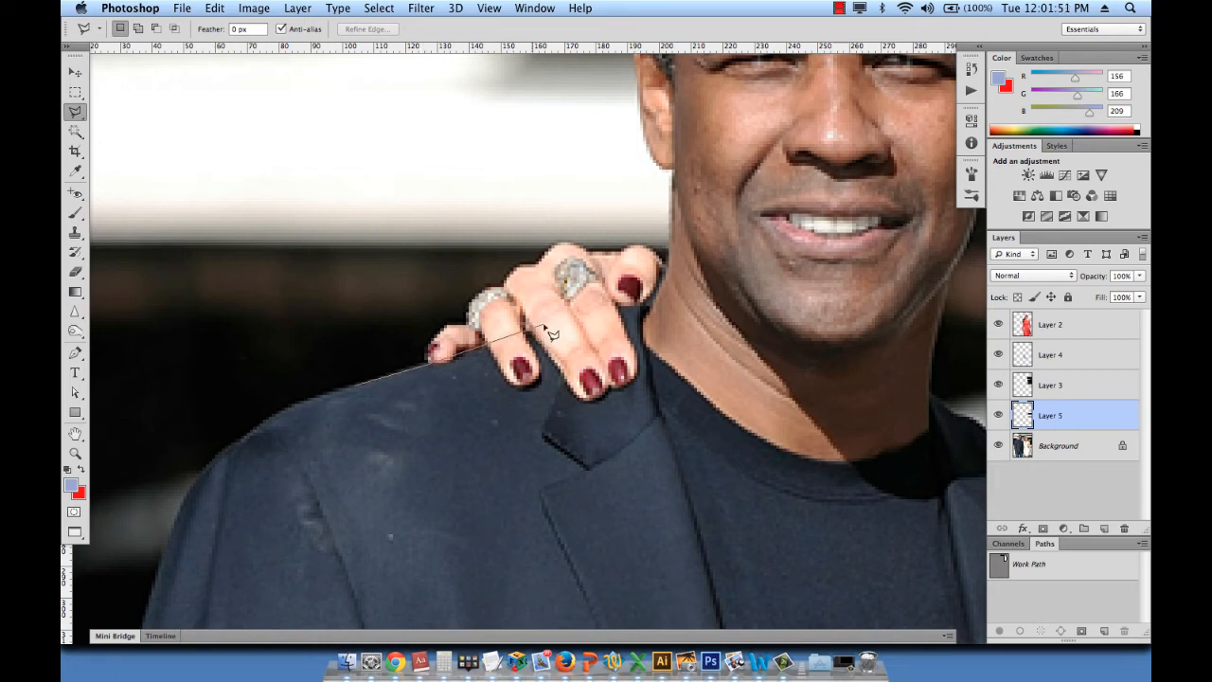
click(665, 268)
click(657, 200)
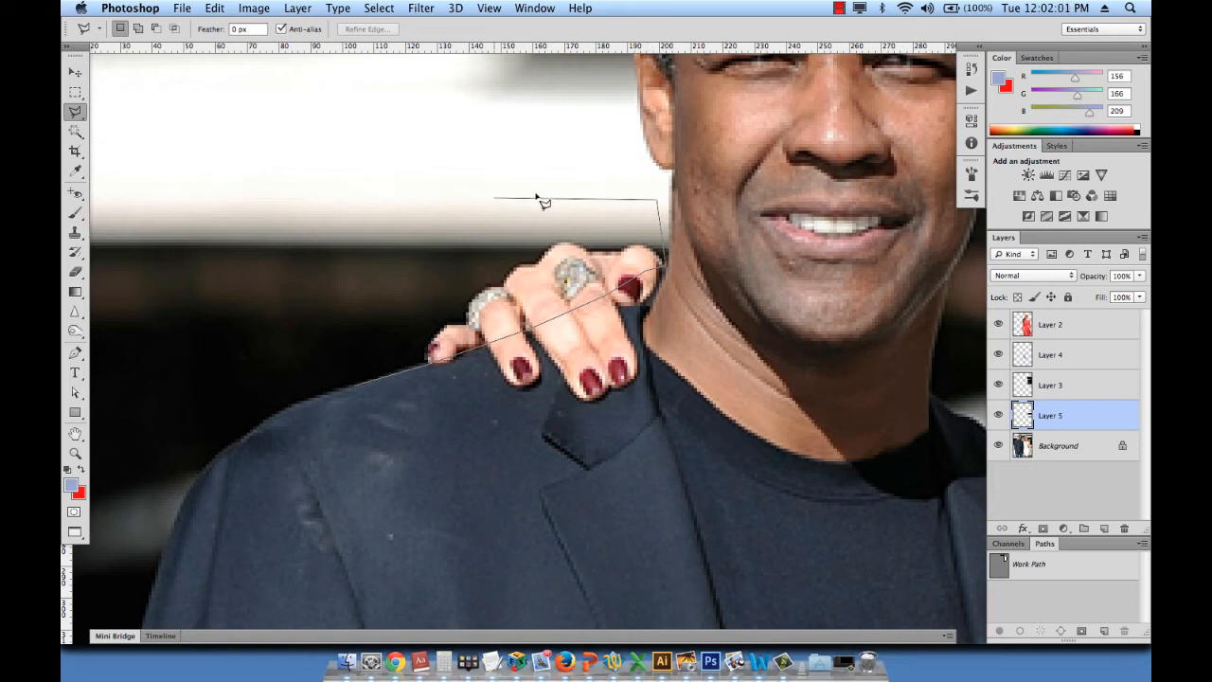
click(476, 200)
click(356, 257)
click(319, 347)
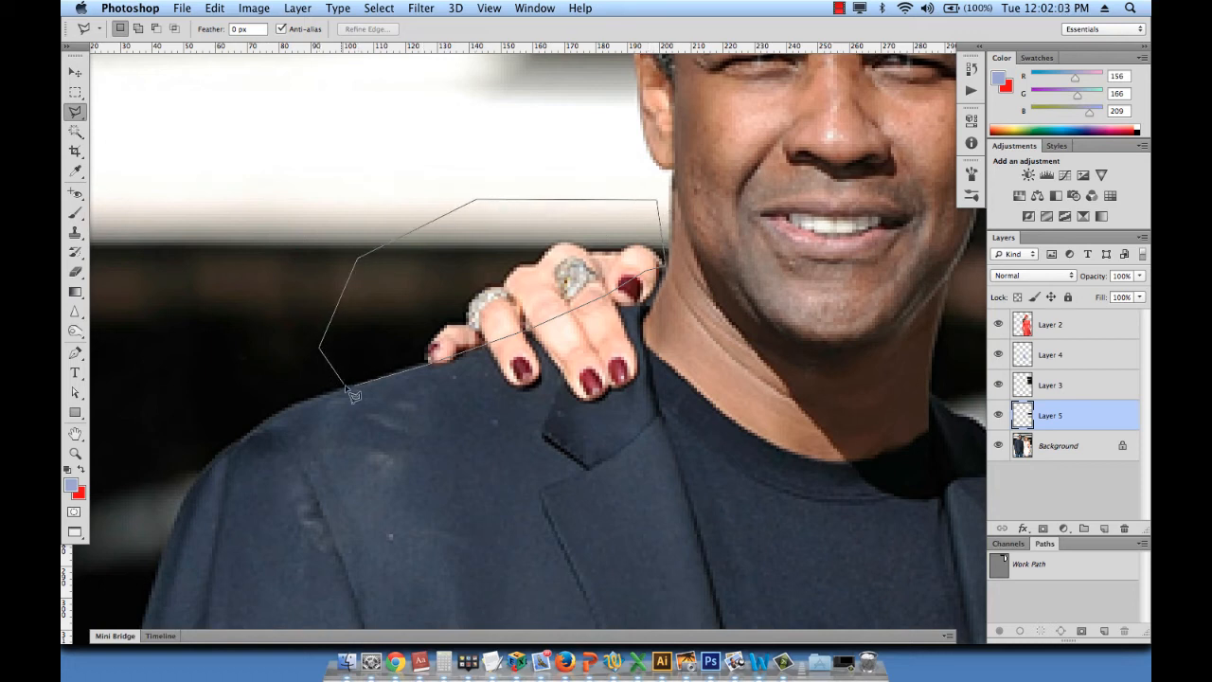
double_click(358, 387)
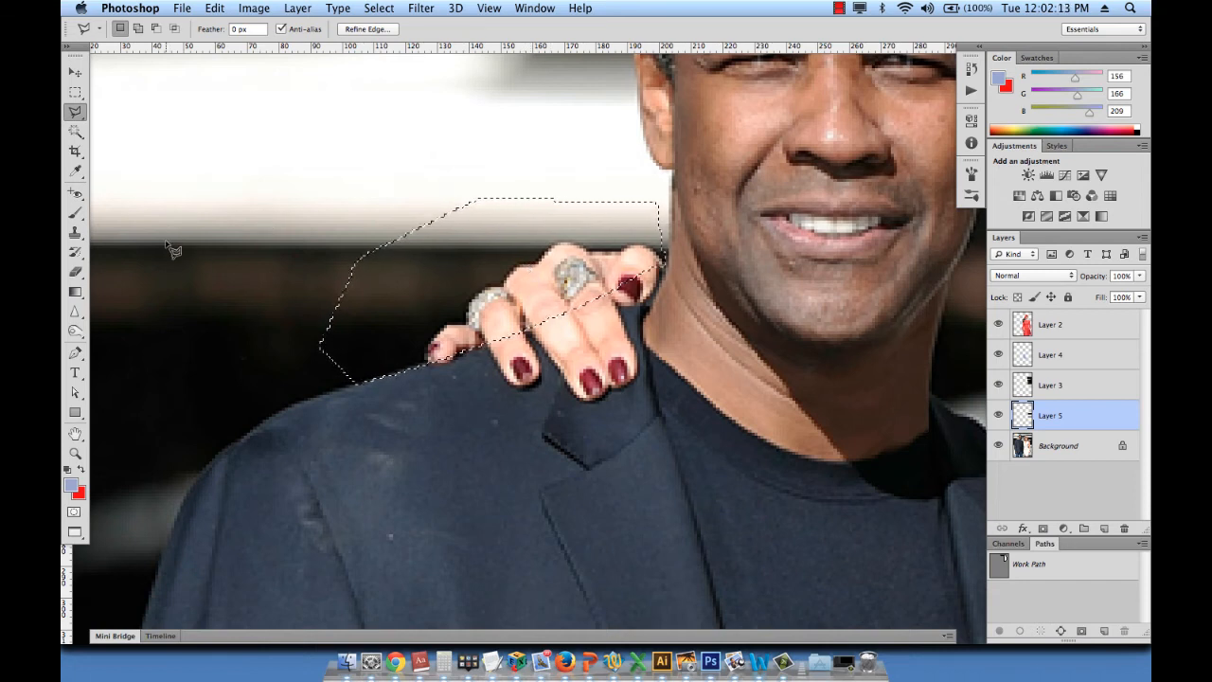
- Sample the dark background beside the fingers and brush it on a new layer over the hand inside the selection
key(i)
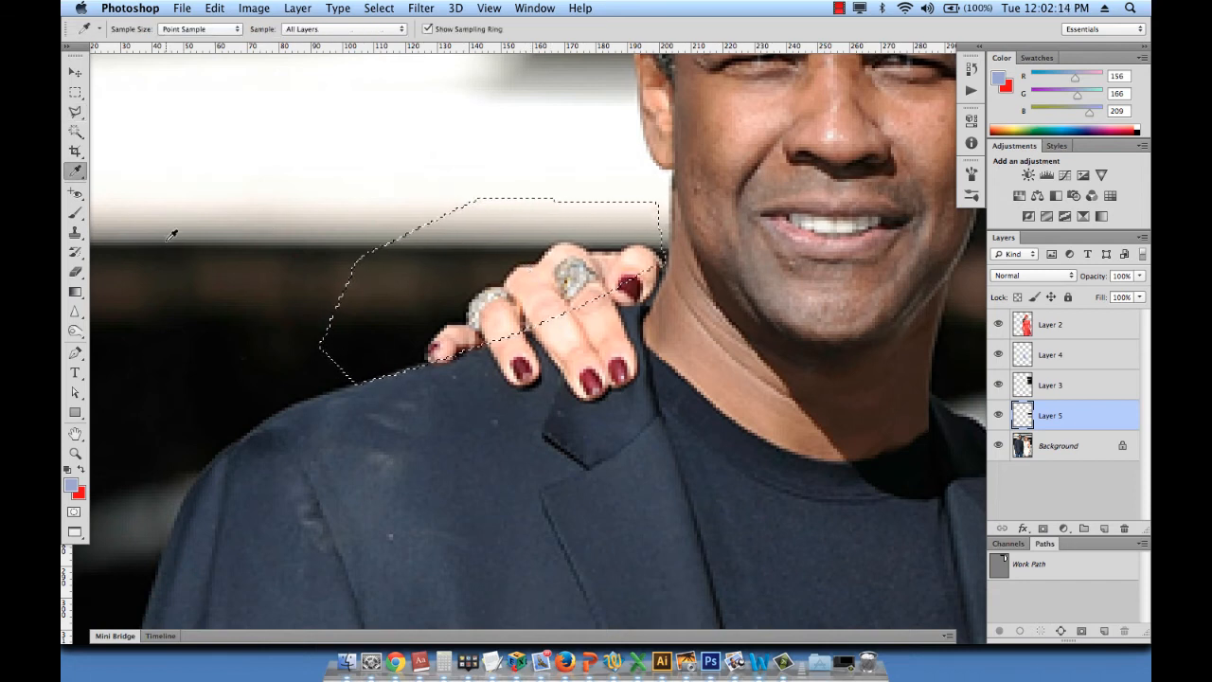
click(433, 313)
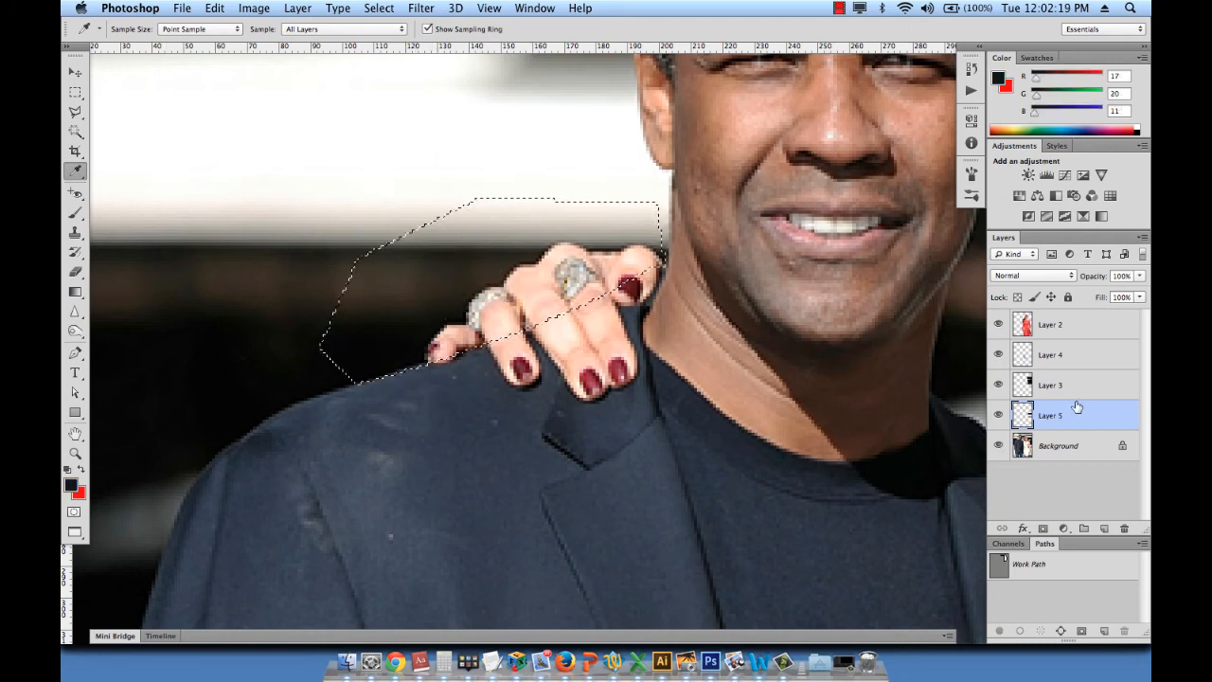
click(1105, 529)
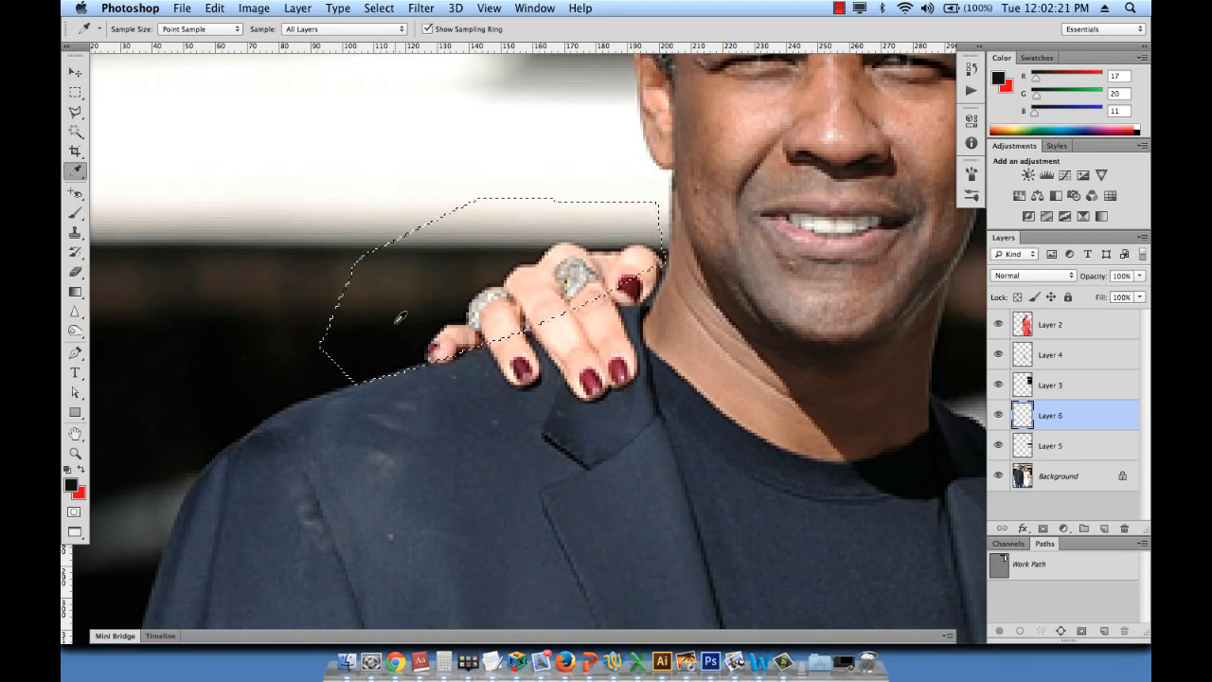
click(76, 212)
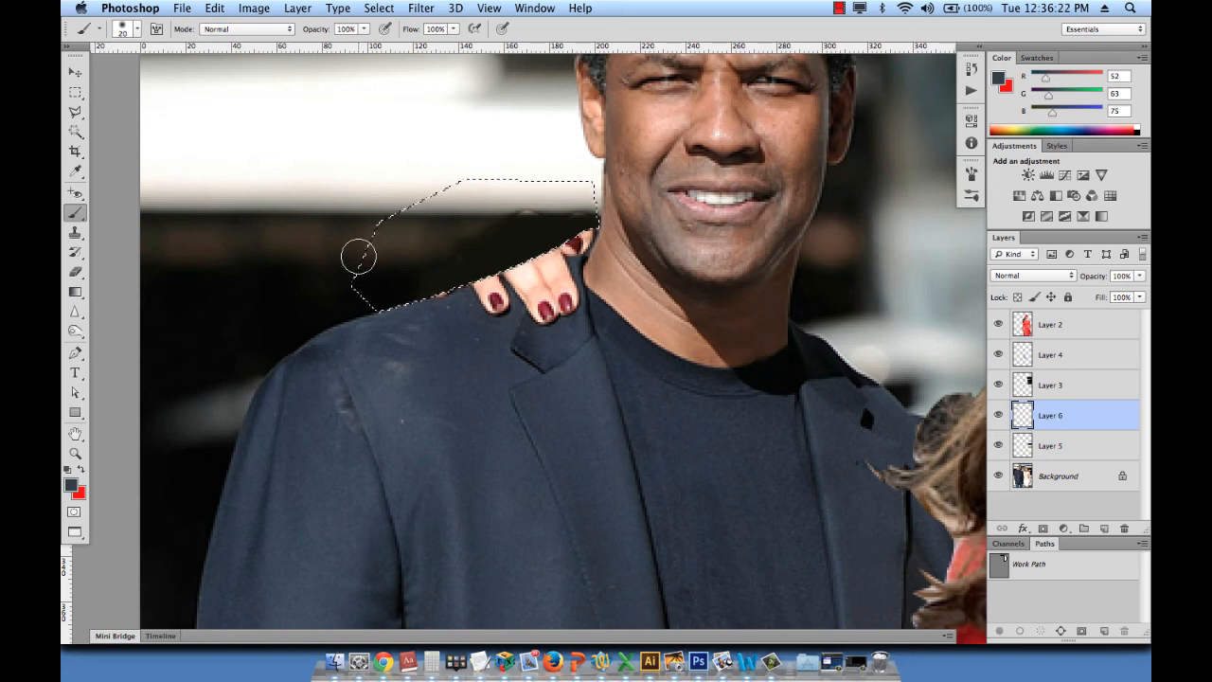
- Sample the jacket's dark blue beside the fingers, add a new layer for painting it, and invert the selection to the jacket side
key(i)
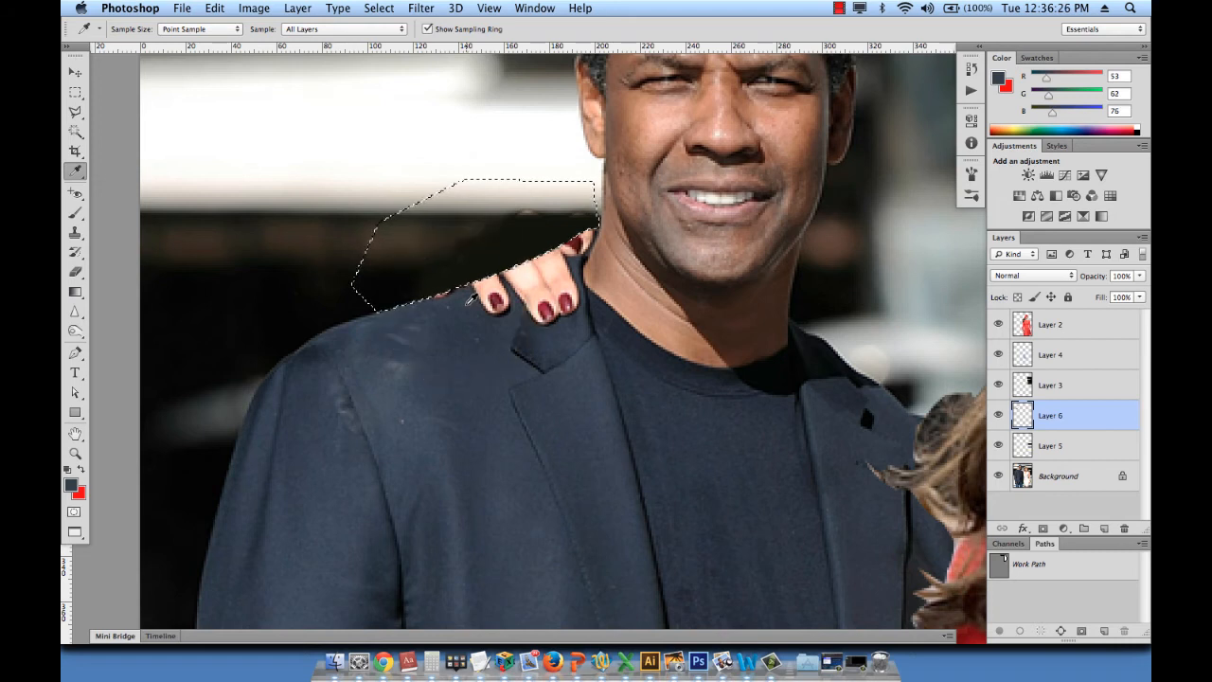
click(1103, 528)
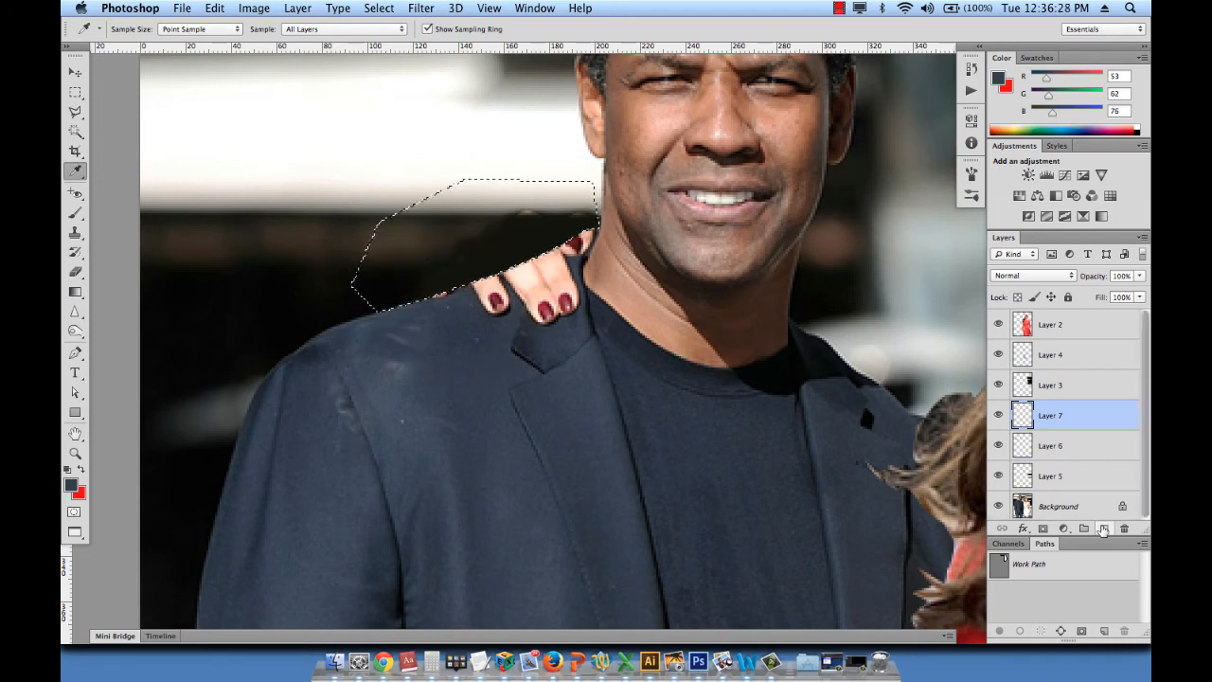
key(b)
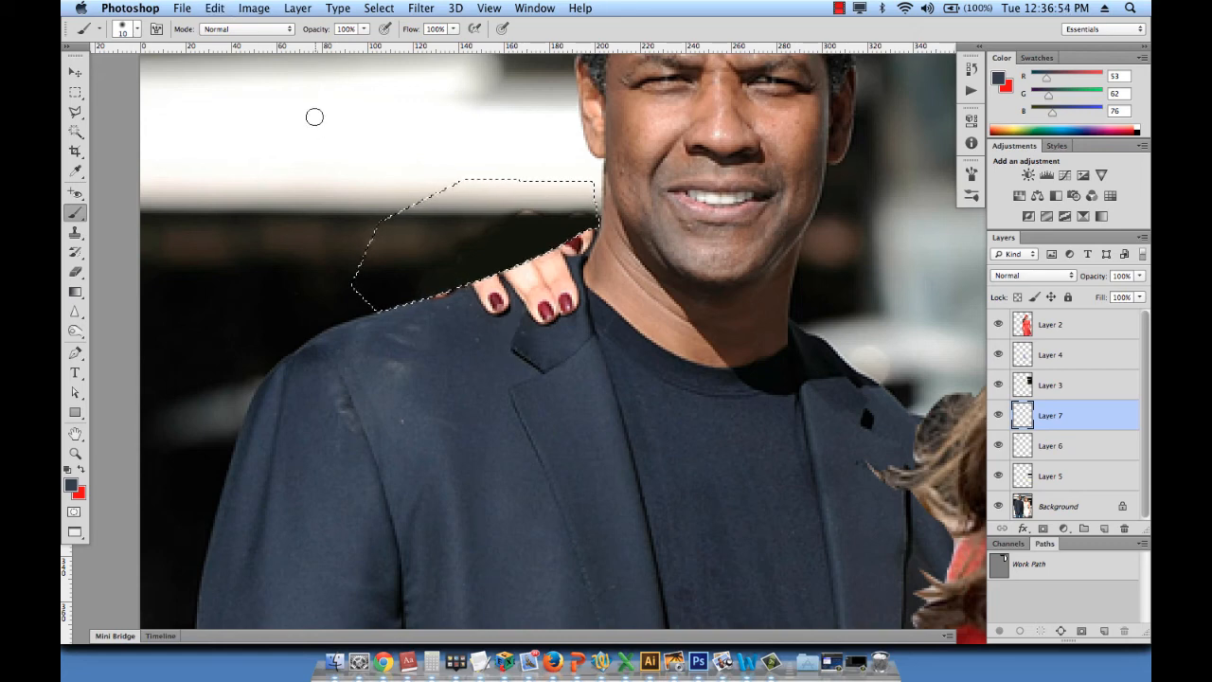
click(379, 7)
click(392, 70)
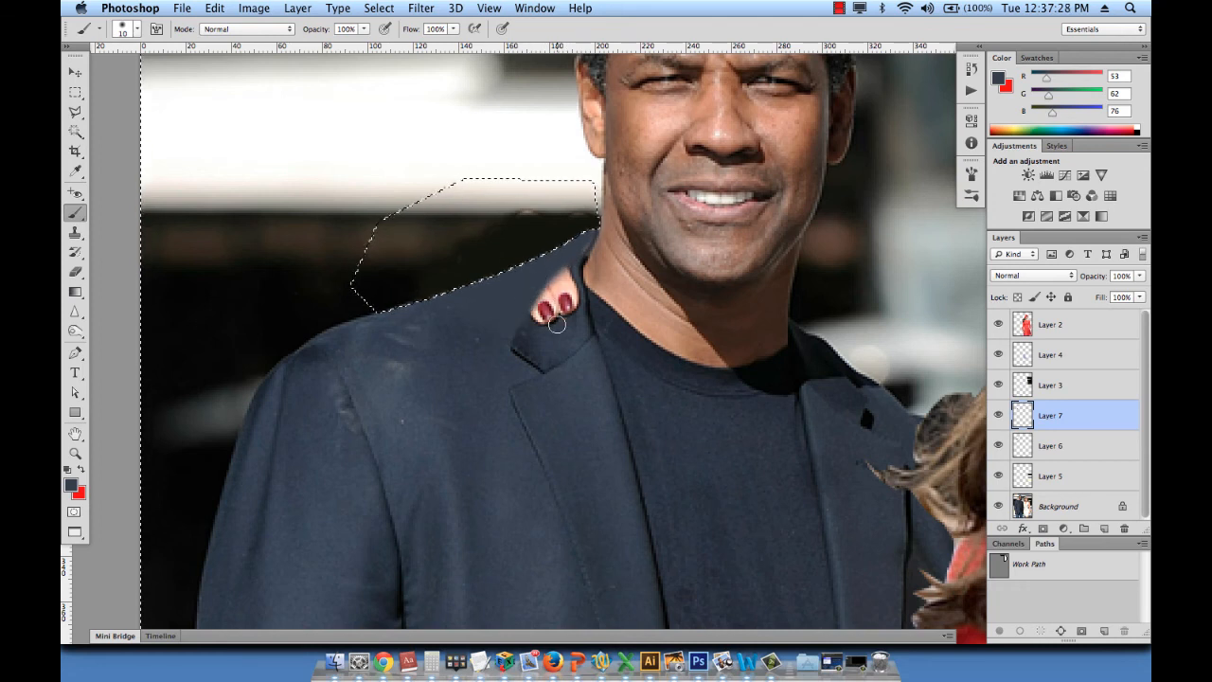
- Paint the jacket blue over the remaining fingertips near the collar with a 20 px brush, refine with 15 px, and clear the selection
key(bracketright)
key(bracketright)
mouse_move(551, 321)
mouse_down()
mouse_move(536, 309)
mouse_move(560, 293)
mouse_move(542, 309)
mouse_move(551, 305)
mouse_up()
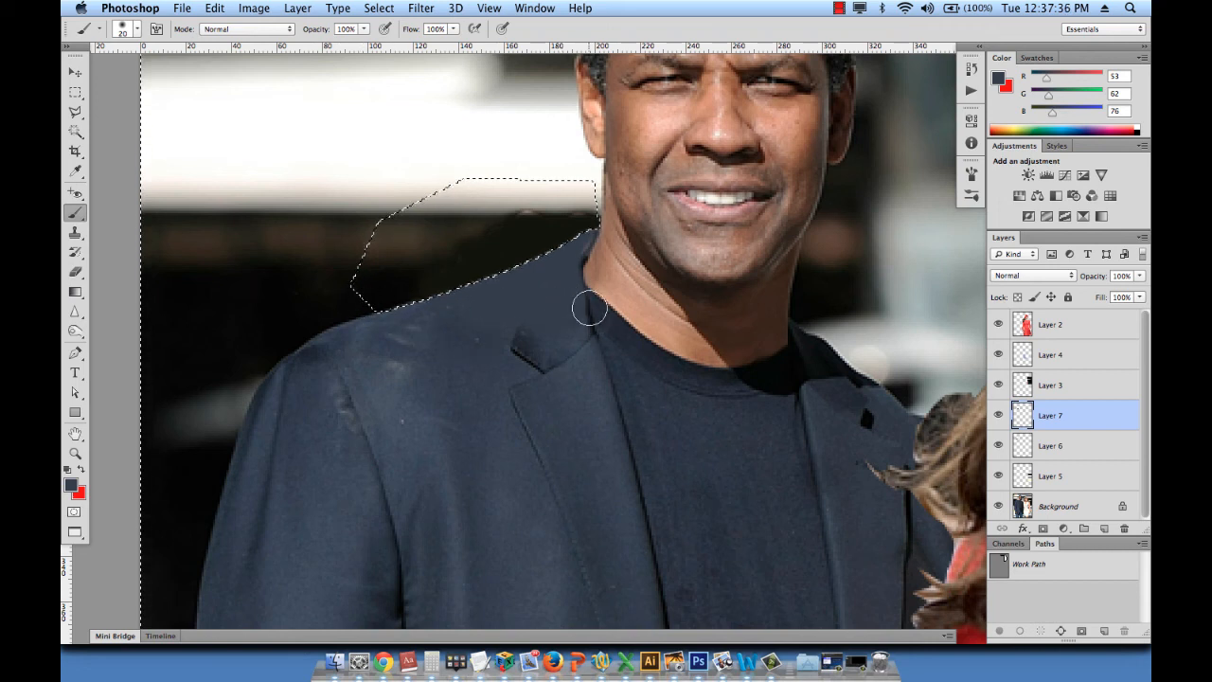
key(bracketleft)
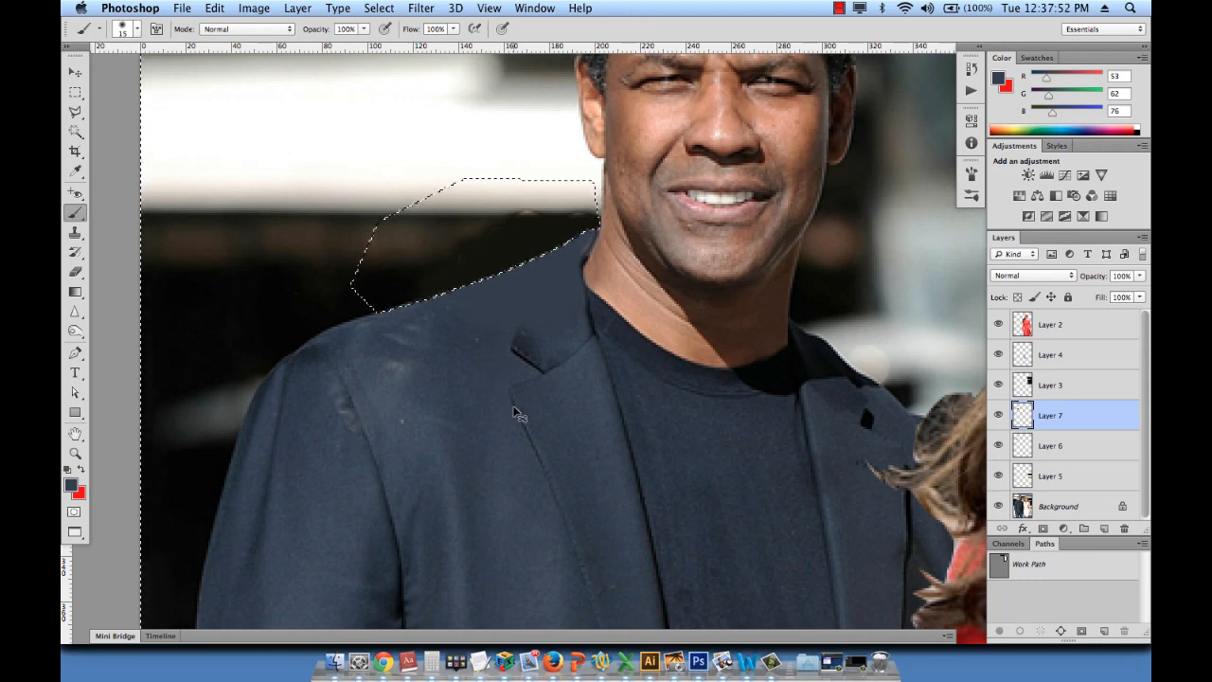
key(super+d)
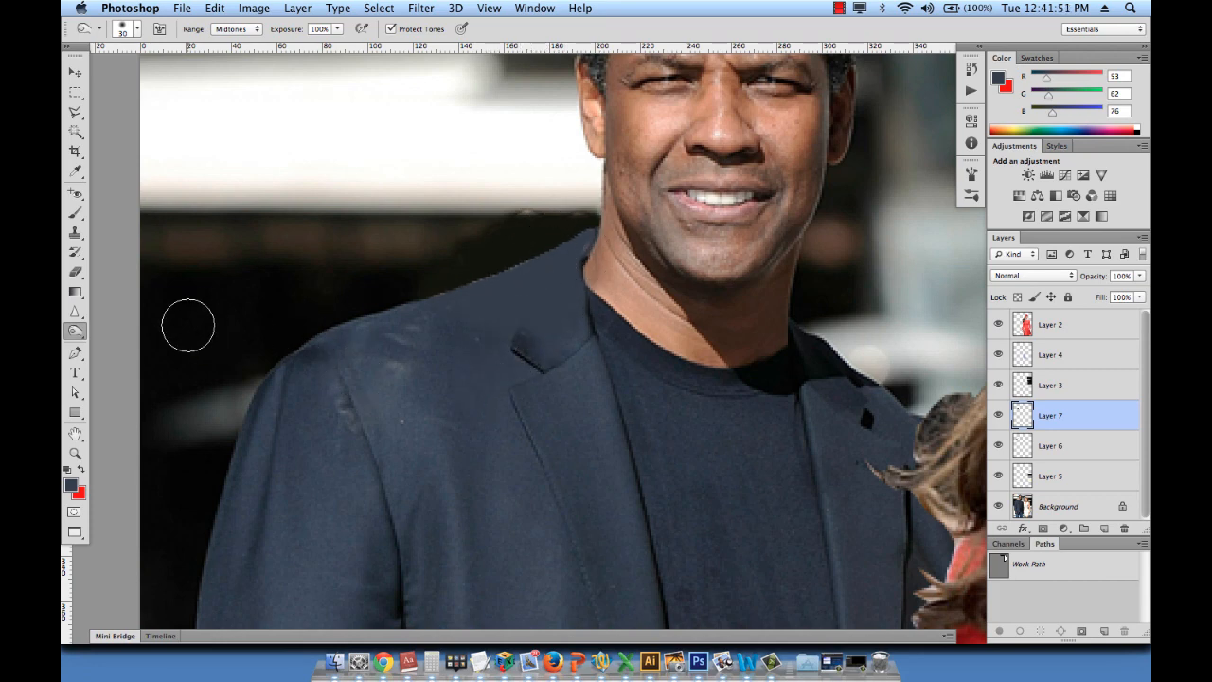
- Draw a polygonal selection around the man's collar and upper lapel, running its outer side along the missing collar edge
click(76, 114)
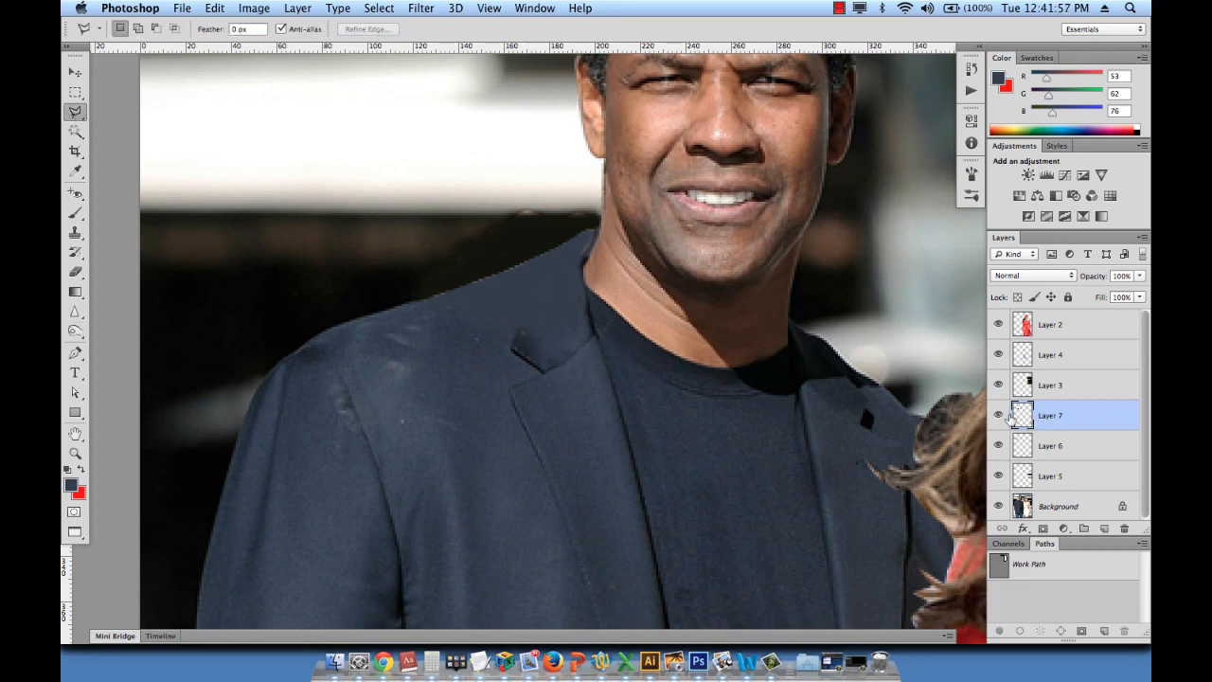
click(510, 347)
click(553, 252)
click(646, 194)
click(687, 365)
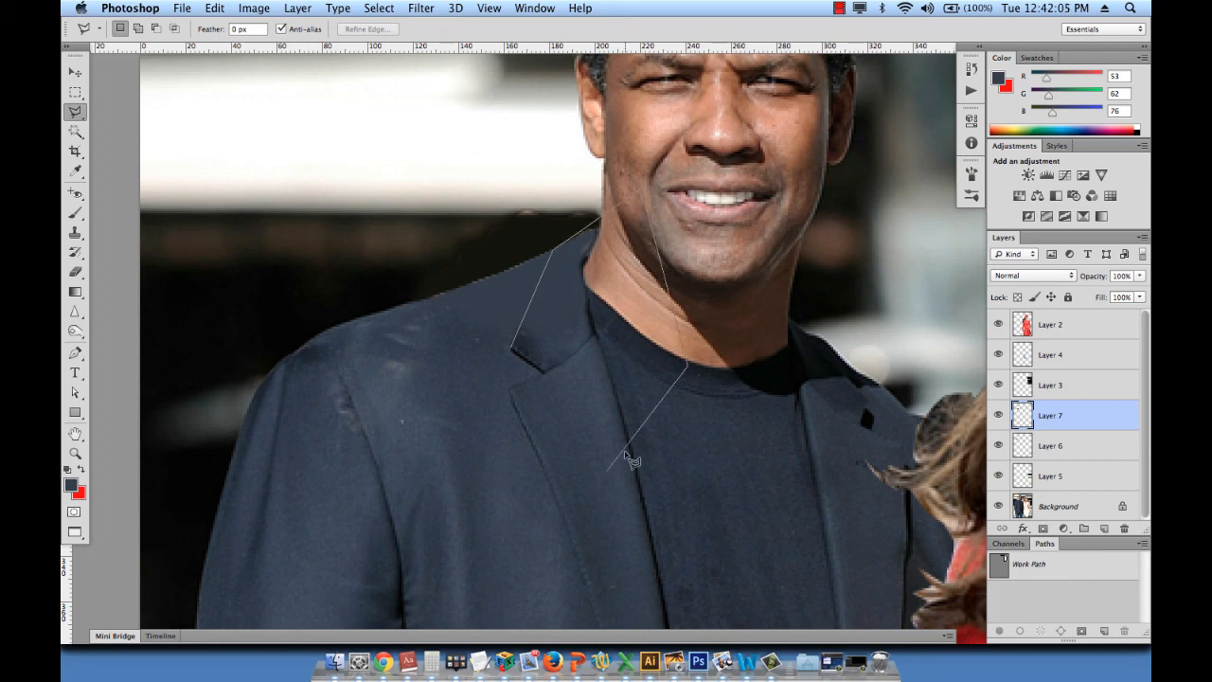
click(591, 485)
click(483, 452)
click(512, 349)
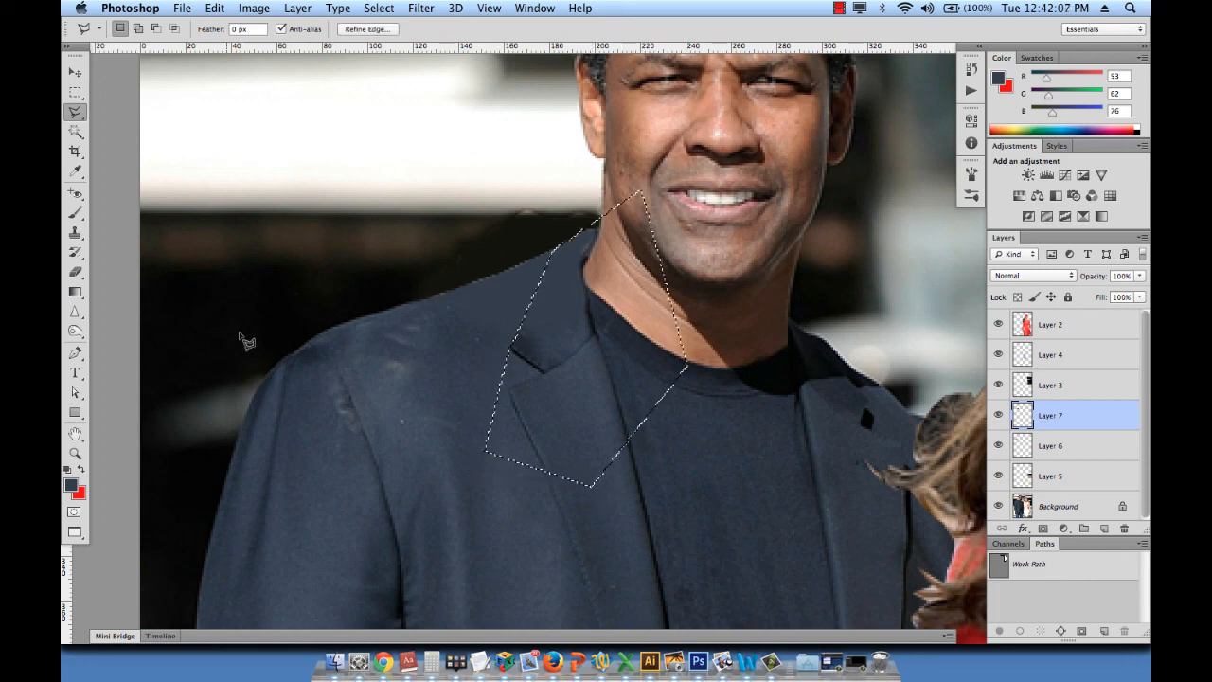
- Burn the collar edge inside the selection with a 20 px brush at Midtones and 100% exposure, and deselect
click(75, 330)
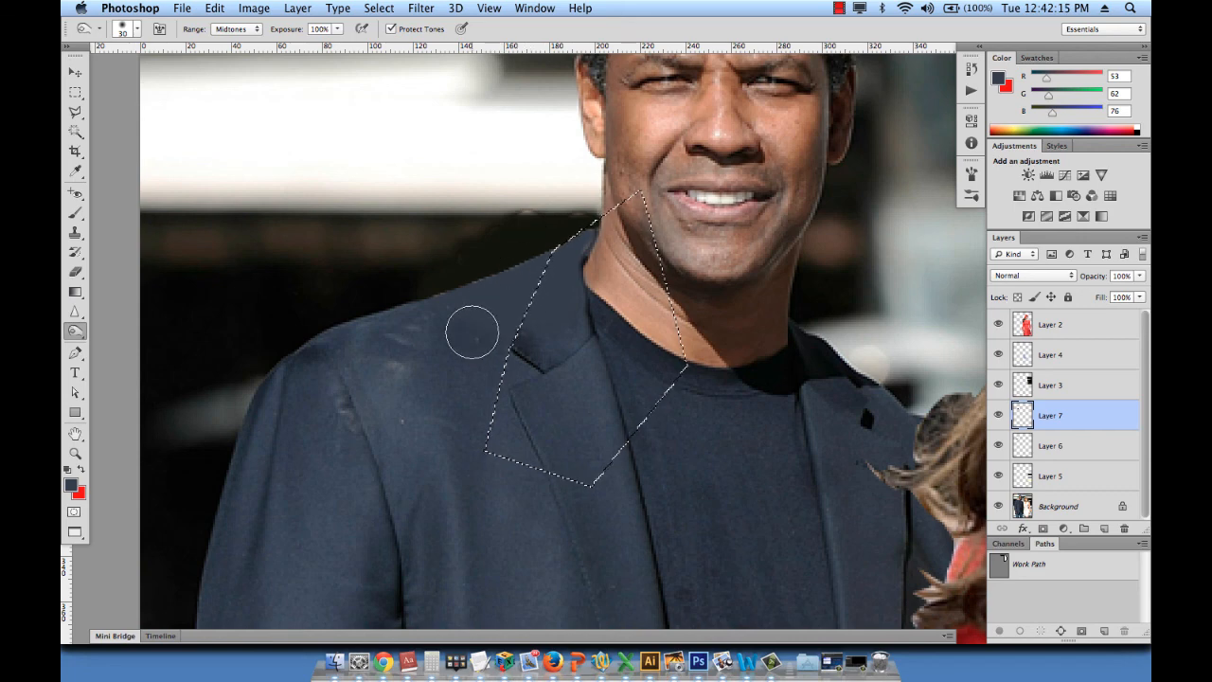
key(bracketleft)
drag(505, 336, 551, 244)
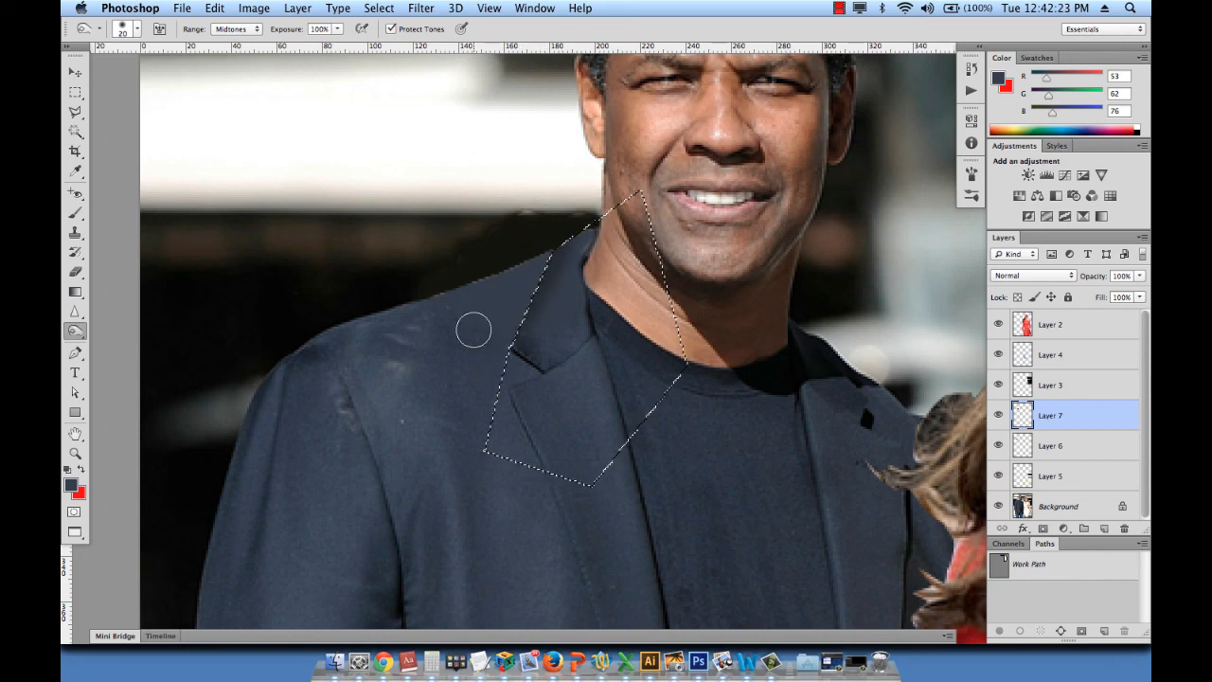
key(super+d)
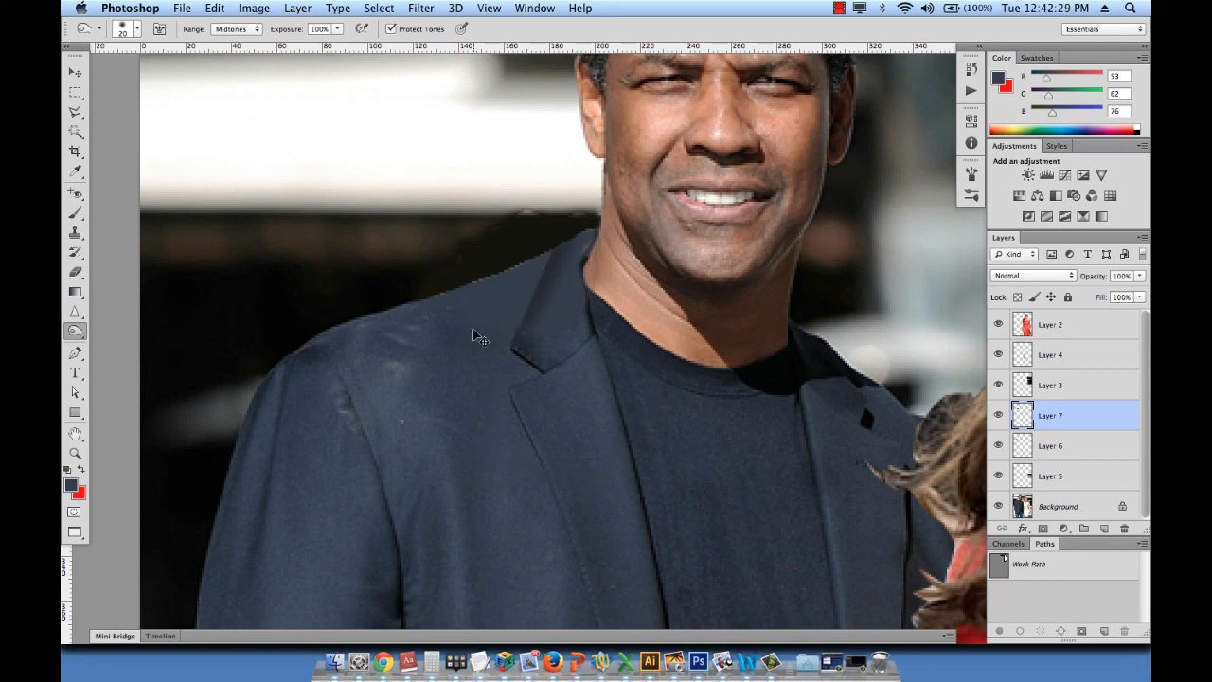
key(super+0)
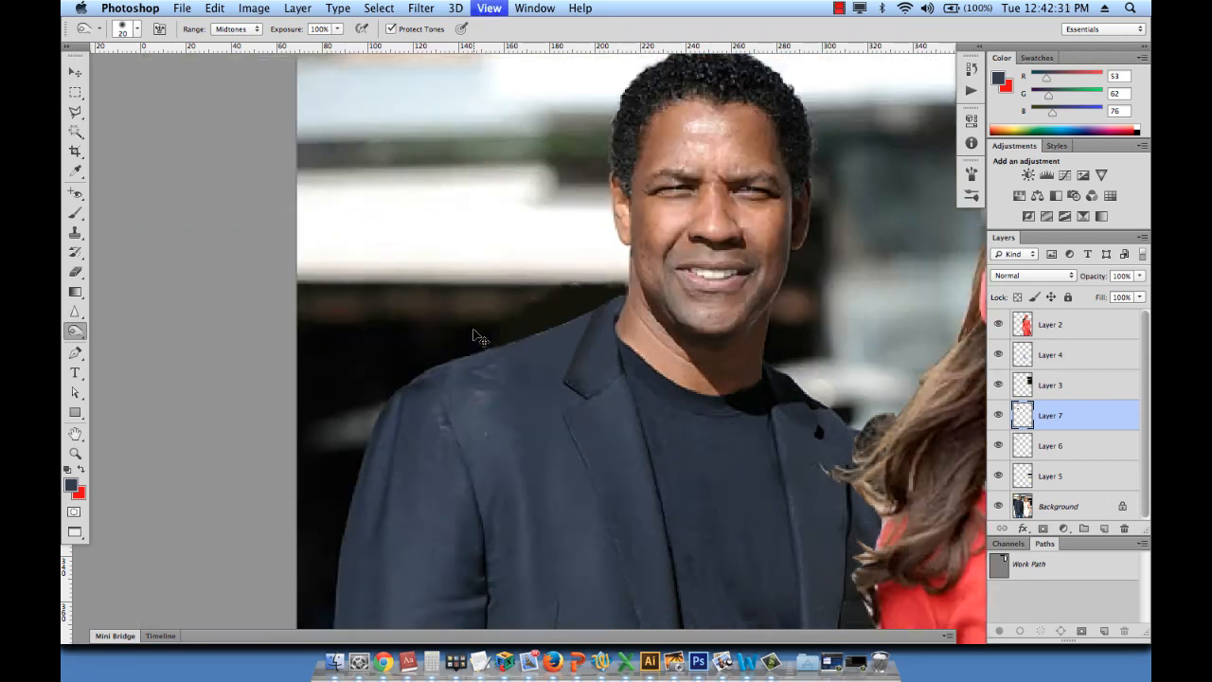